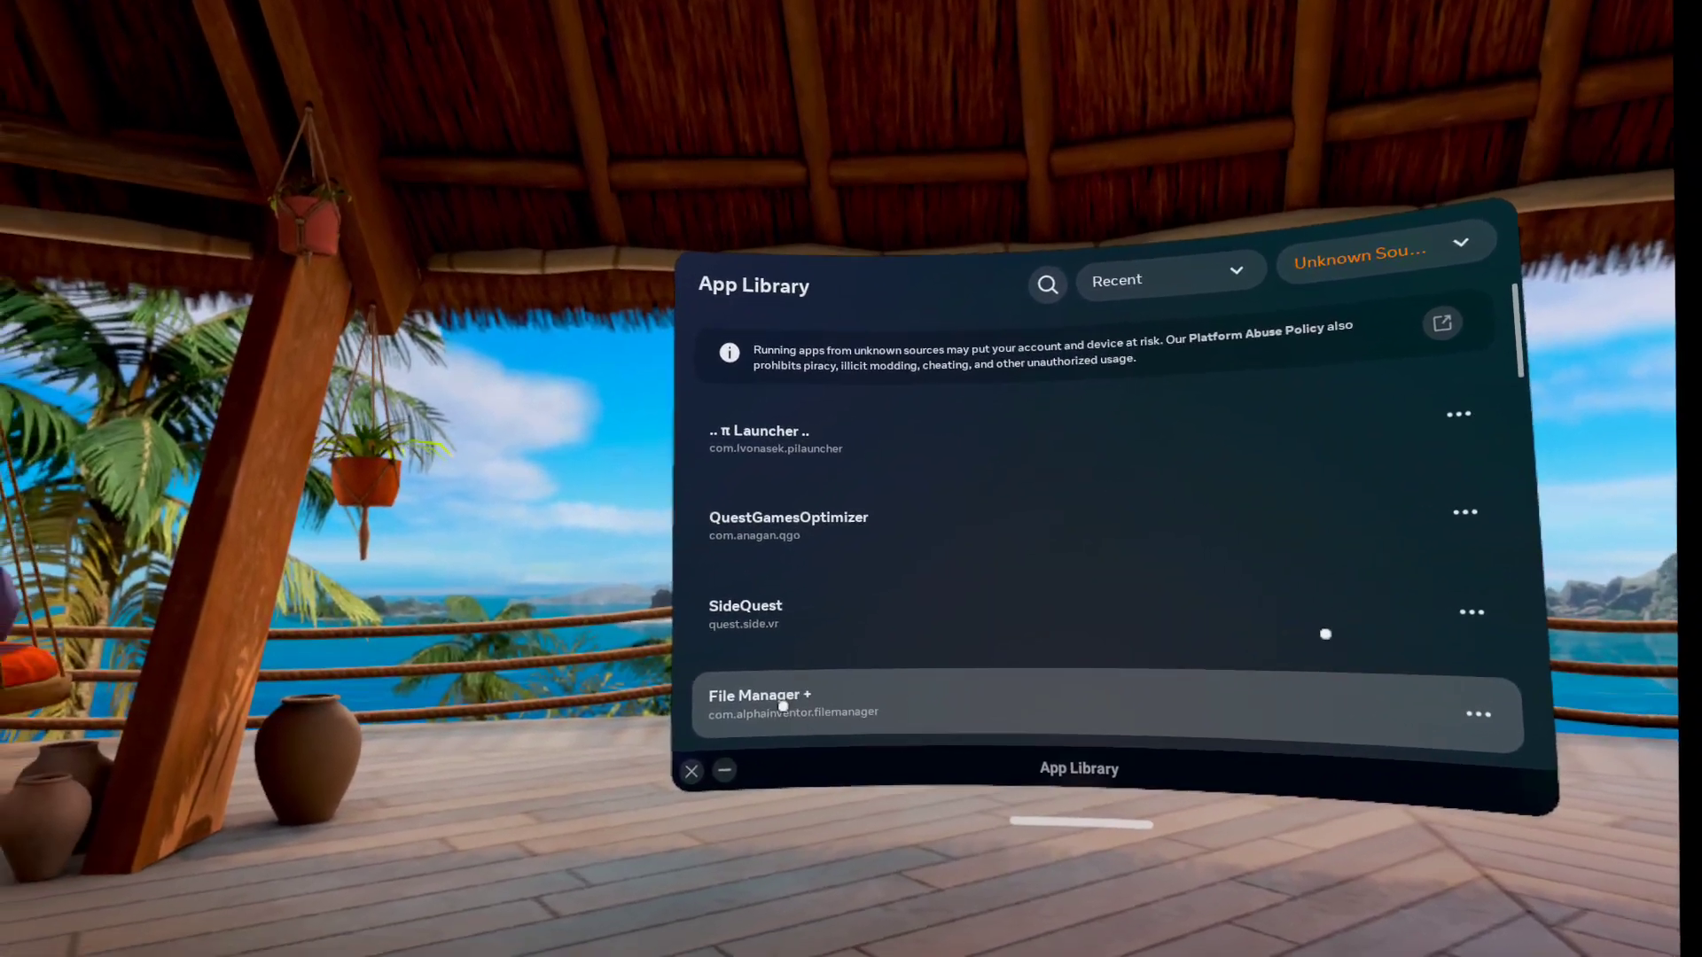
Step: Launch File Manager + from the App Library
{"action": "left_click", "coordinate": [783, 705]}
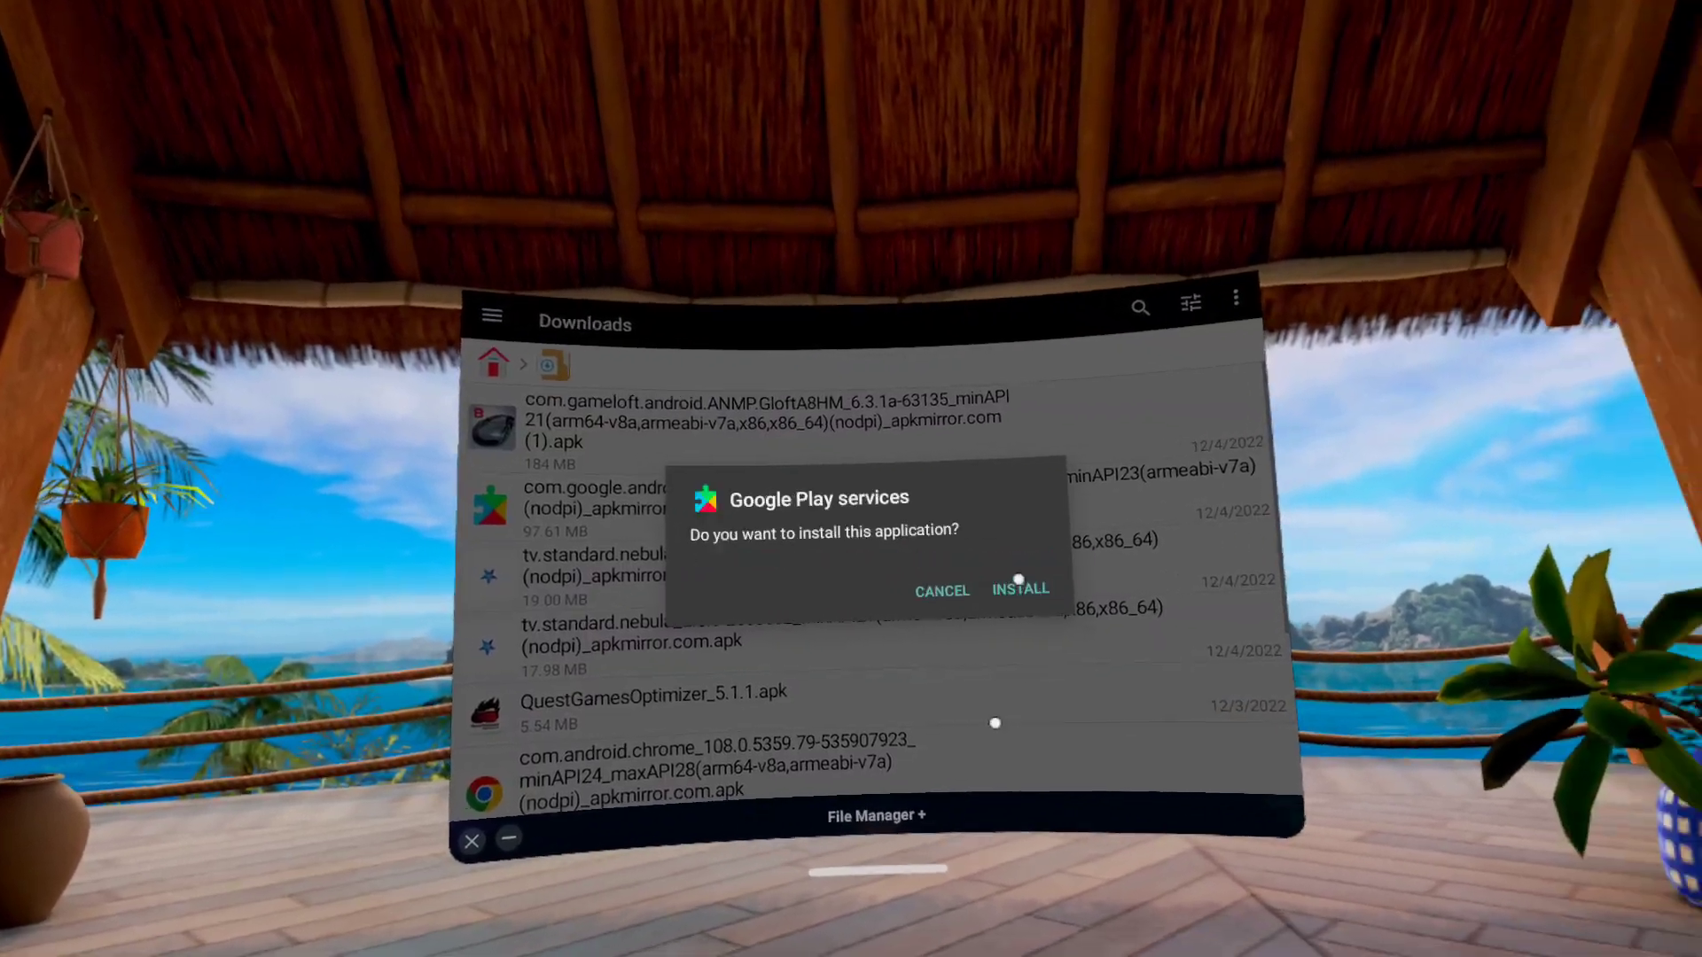
Step: Approve the Google Play services install, dismiss the Chrome update prompt, and return home
{"action": "left_click", "coordinate": [1001, 583]}
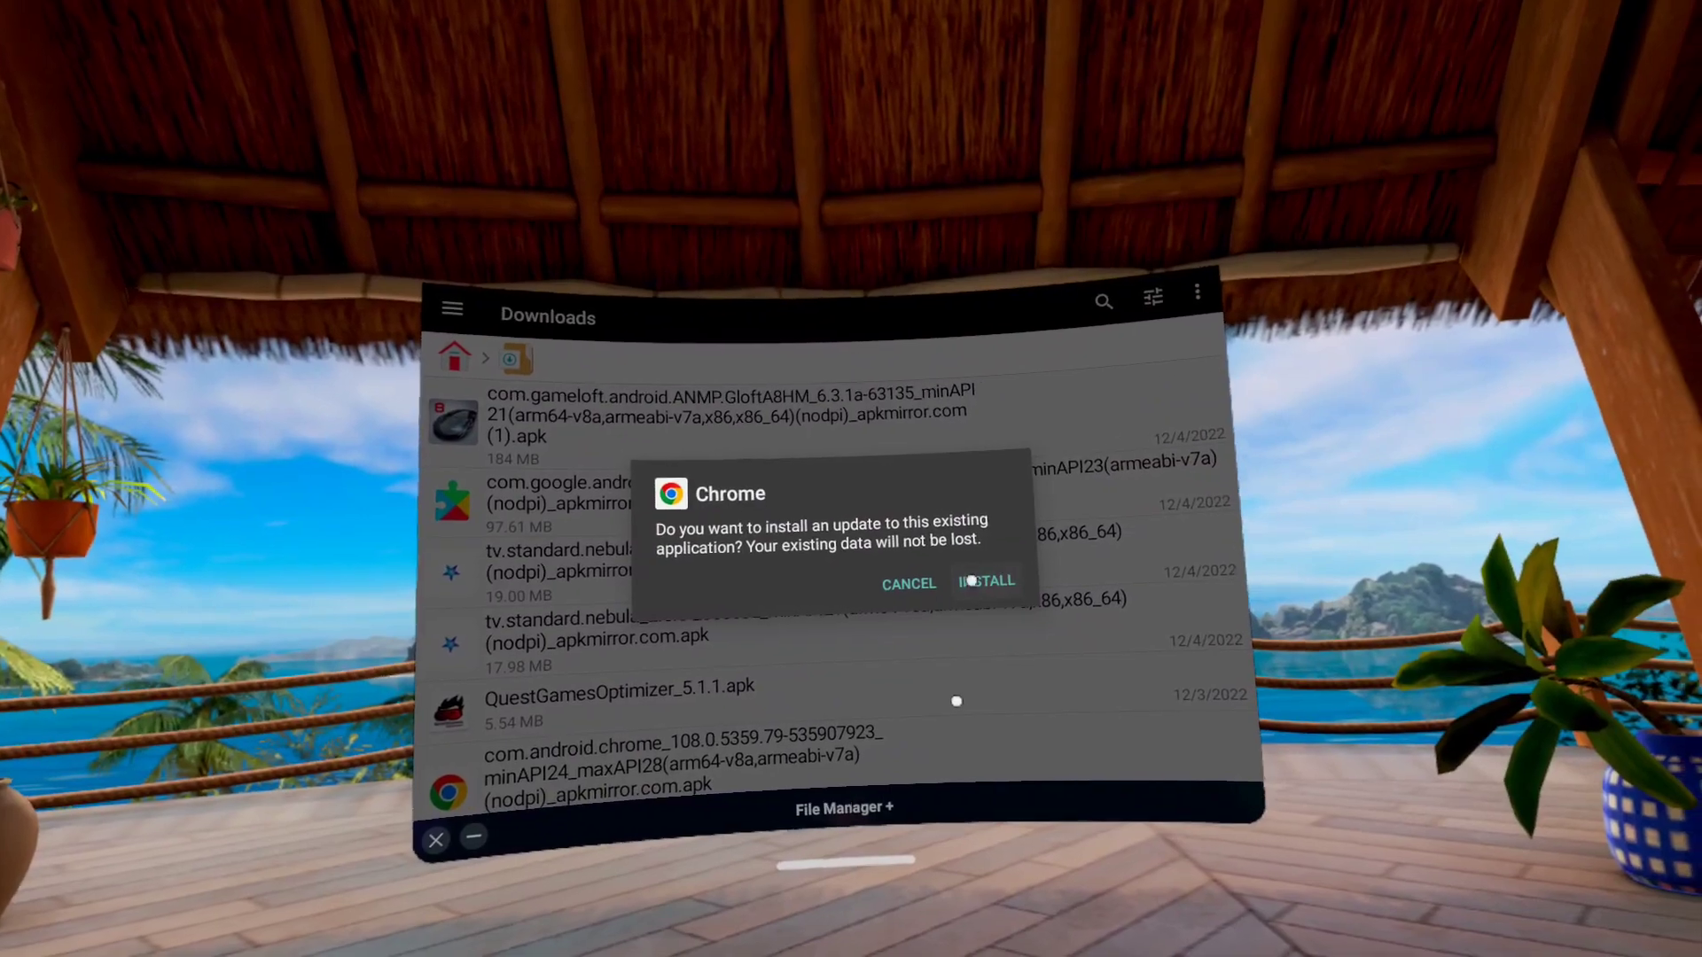
{"action": "left_click", "coordinate": [905, 592]}
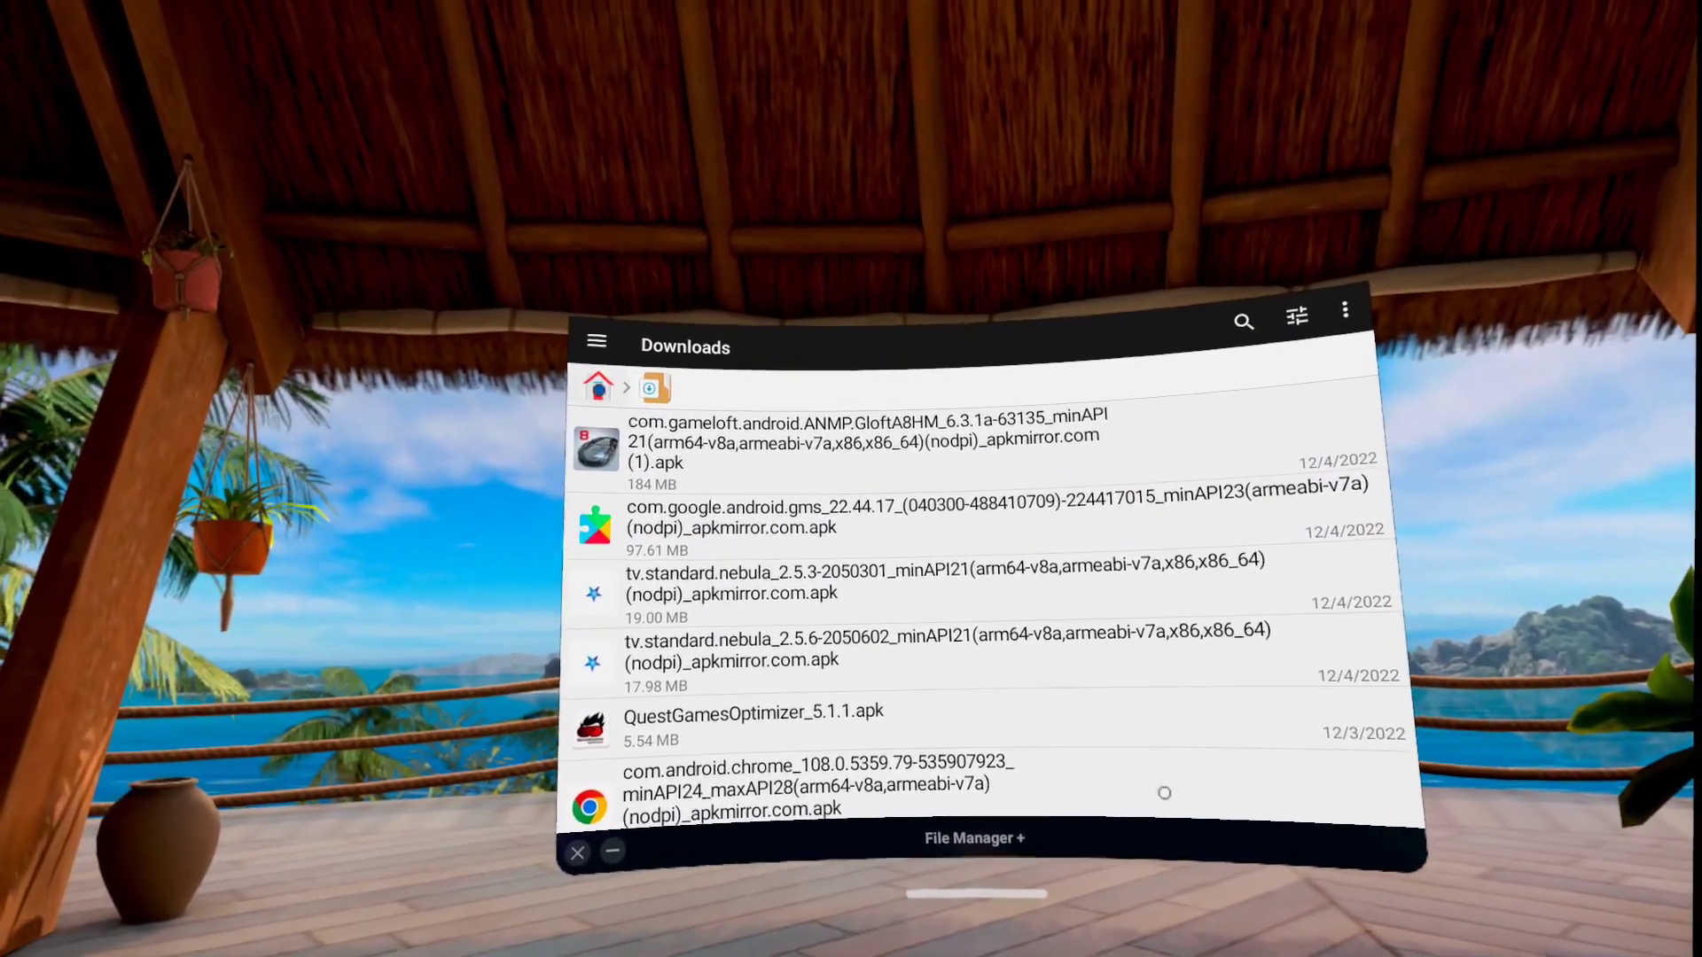
{"action": "left_click", "coordinate": [590, 394]}
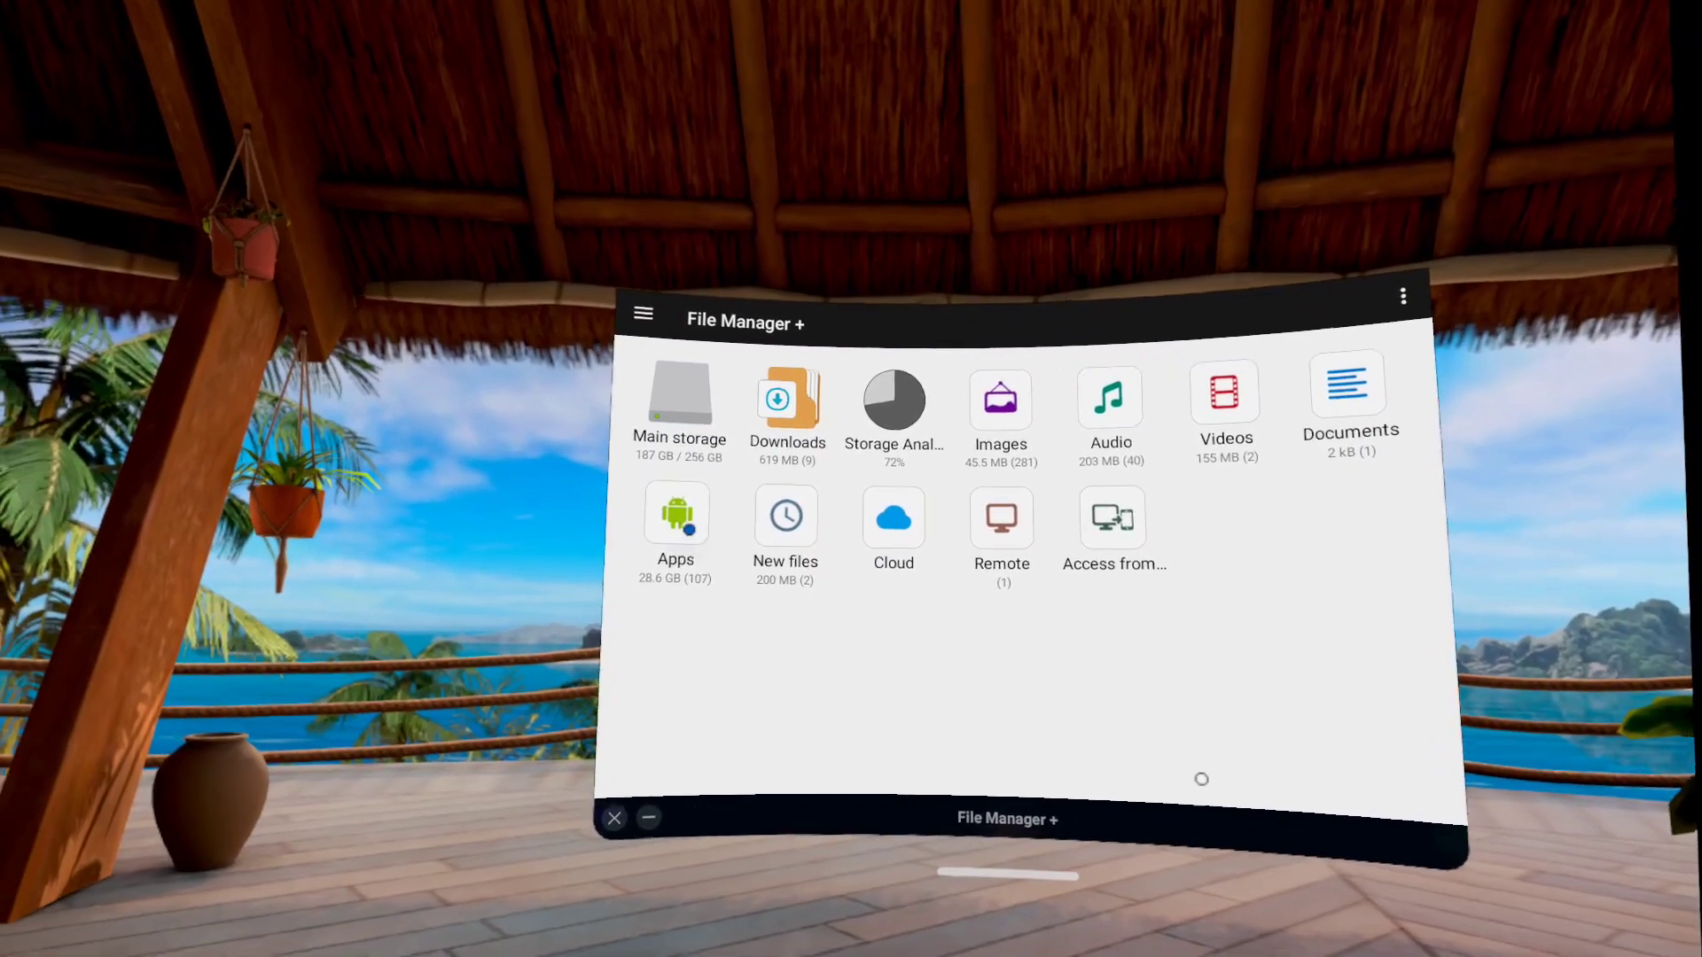
Step: Open the installed apps list, select the Chrome app for its actions, then cancel the selection
{"action": "left_click", "coordinate": [625, 554]}
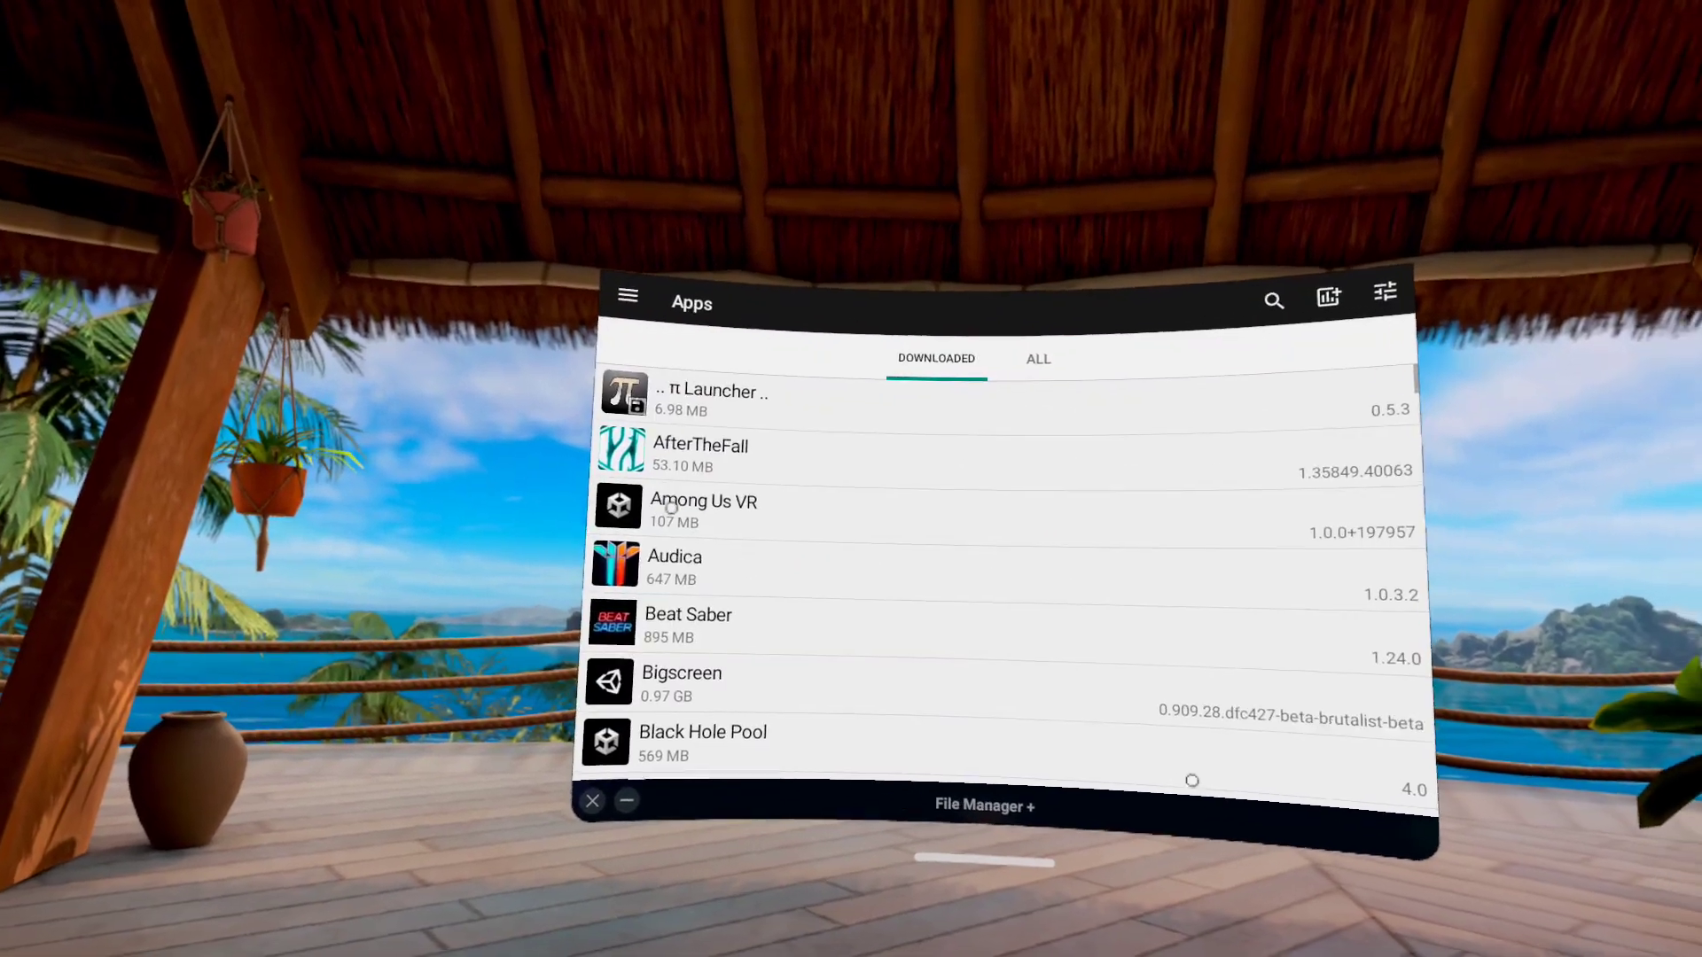
{"action": "scroll", "coordinate": [889, 415], "scroll_direction": "down", "scroll_amount": 7}
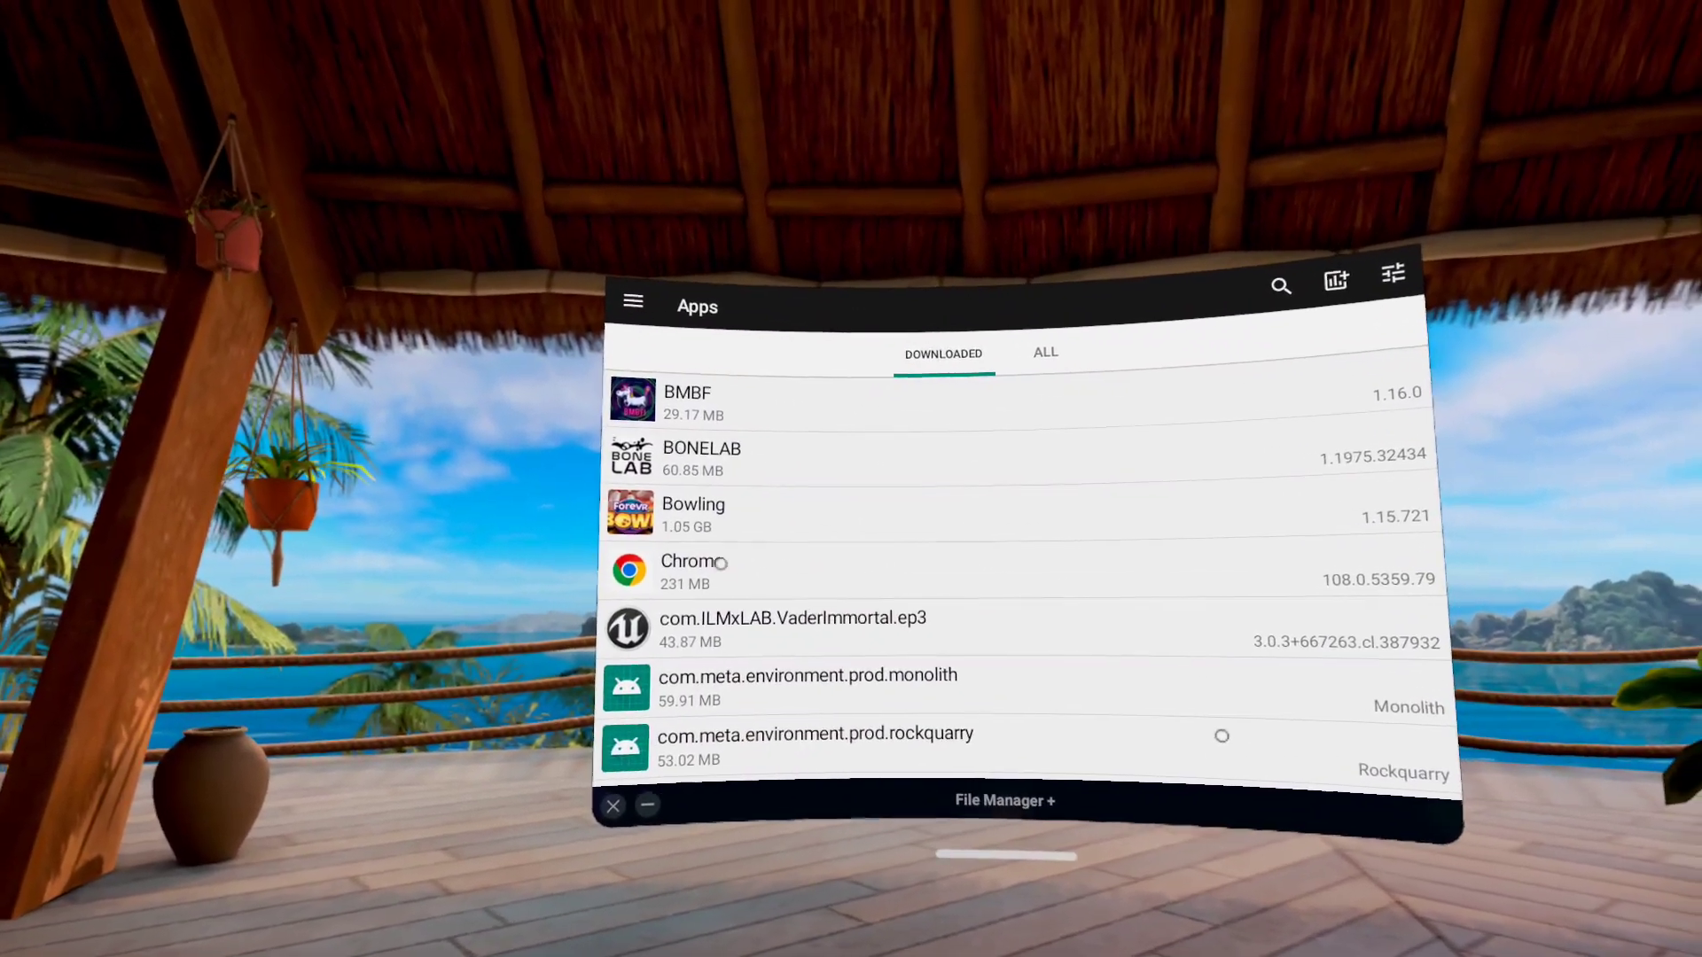
{"action": "left_click", "coordinate": [712, 565]}
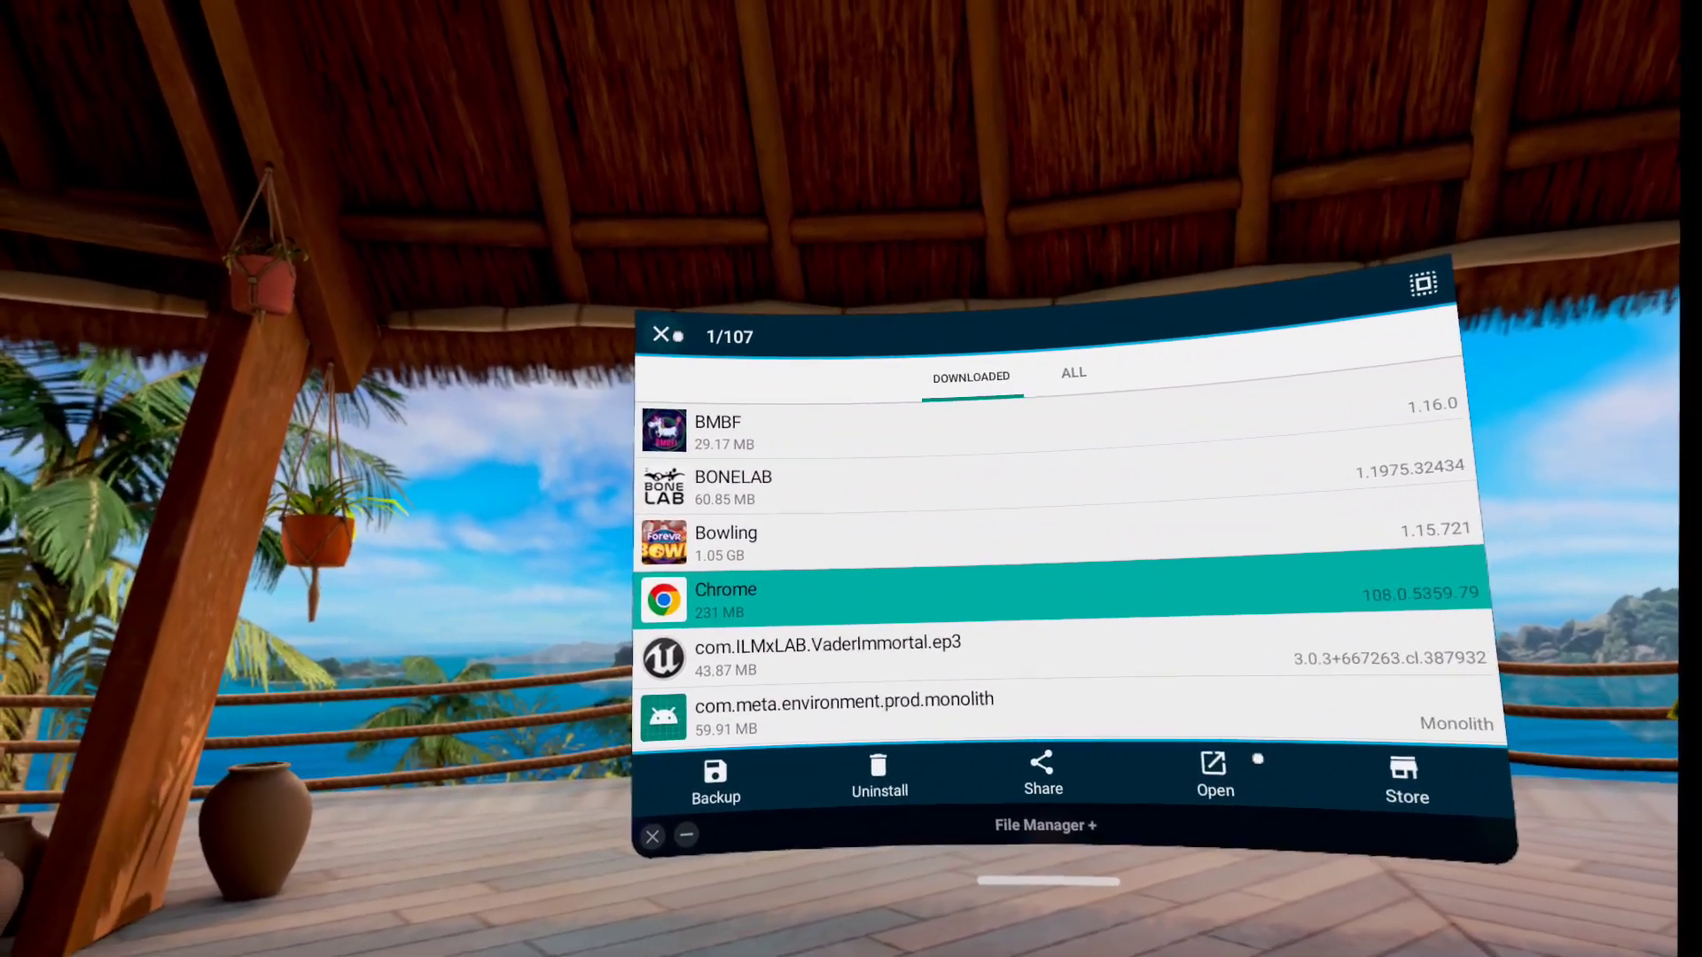
{"action": "left_click", "coordinate": [599, 327]}
Step: Browse the Cloud storage page and its list of cloud services, then return home
{"action": "left_click", "coordinate": [665, 339]}
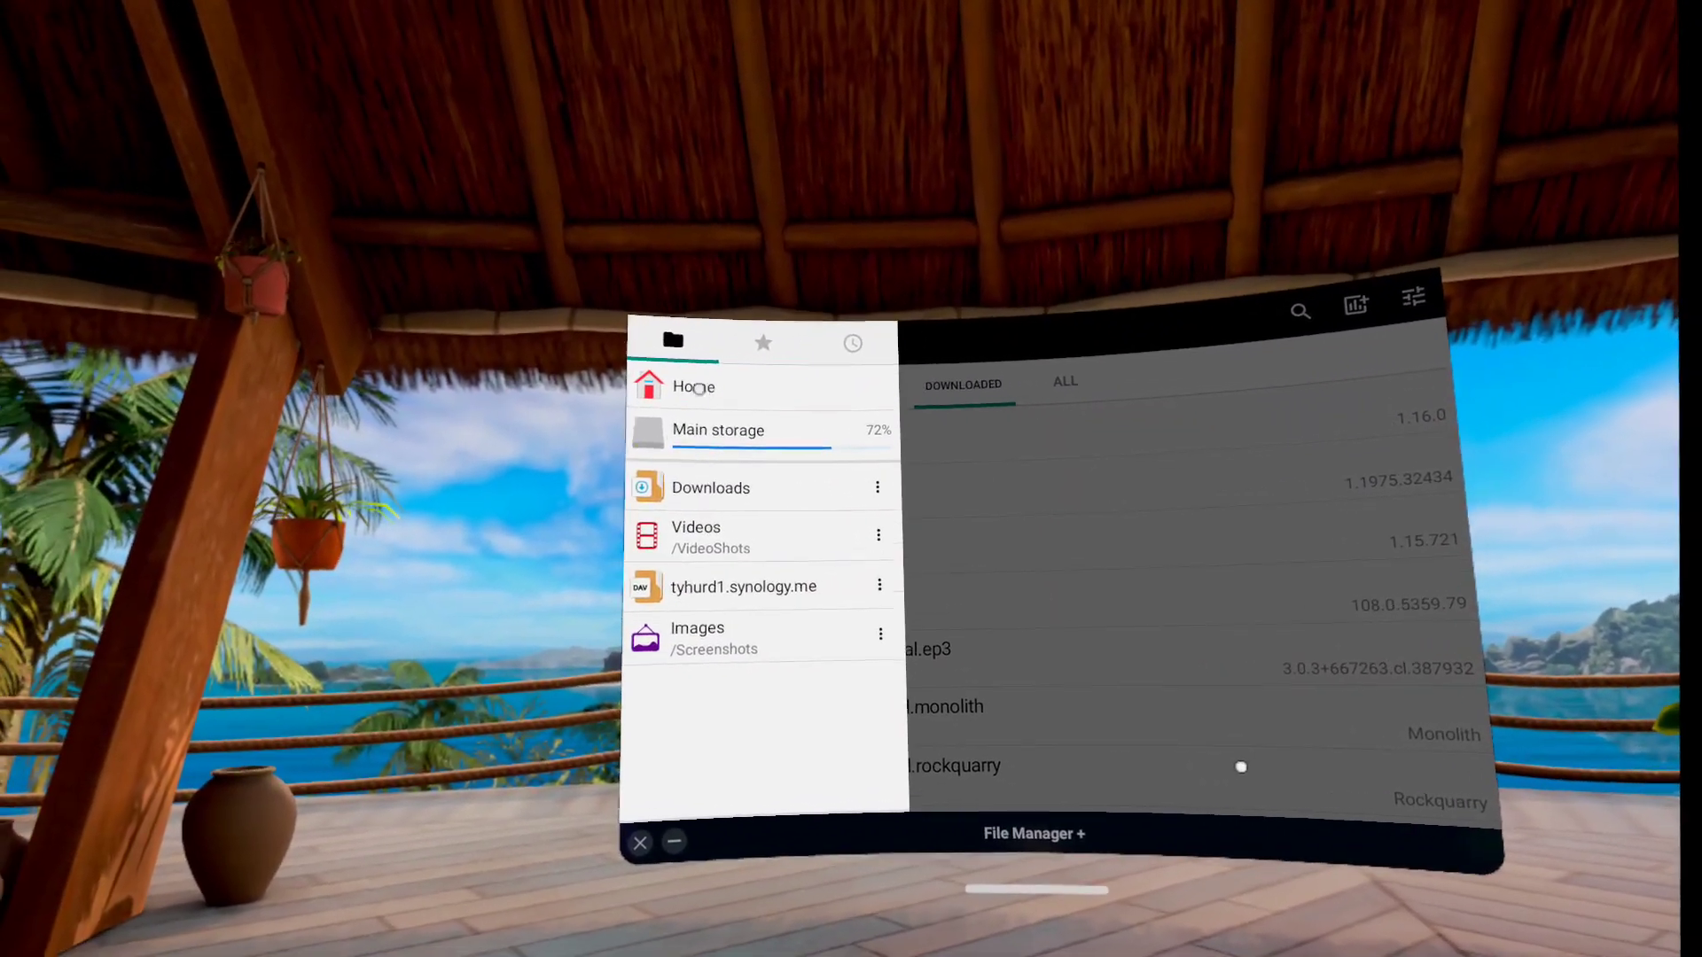
{"action": "left_click", "coordinate": [638, 383]}
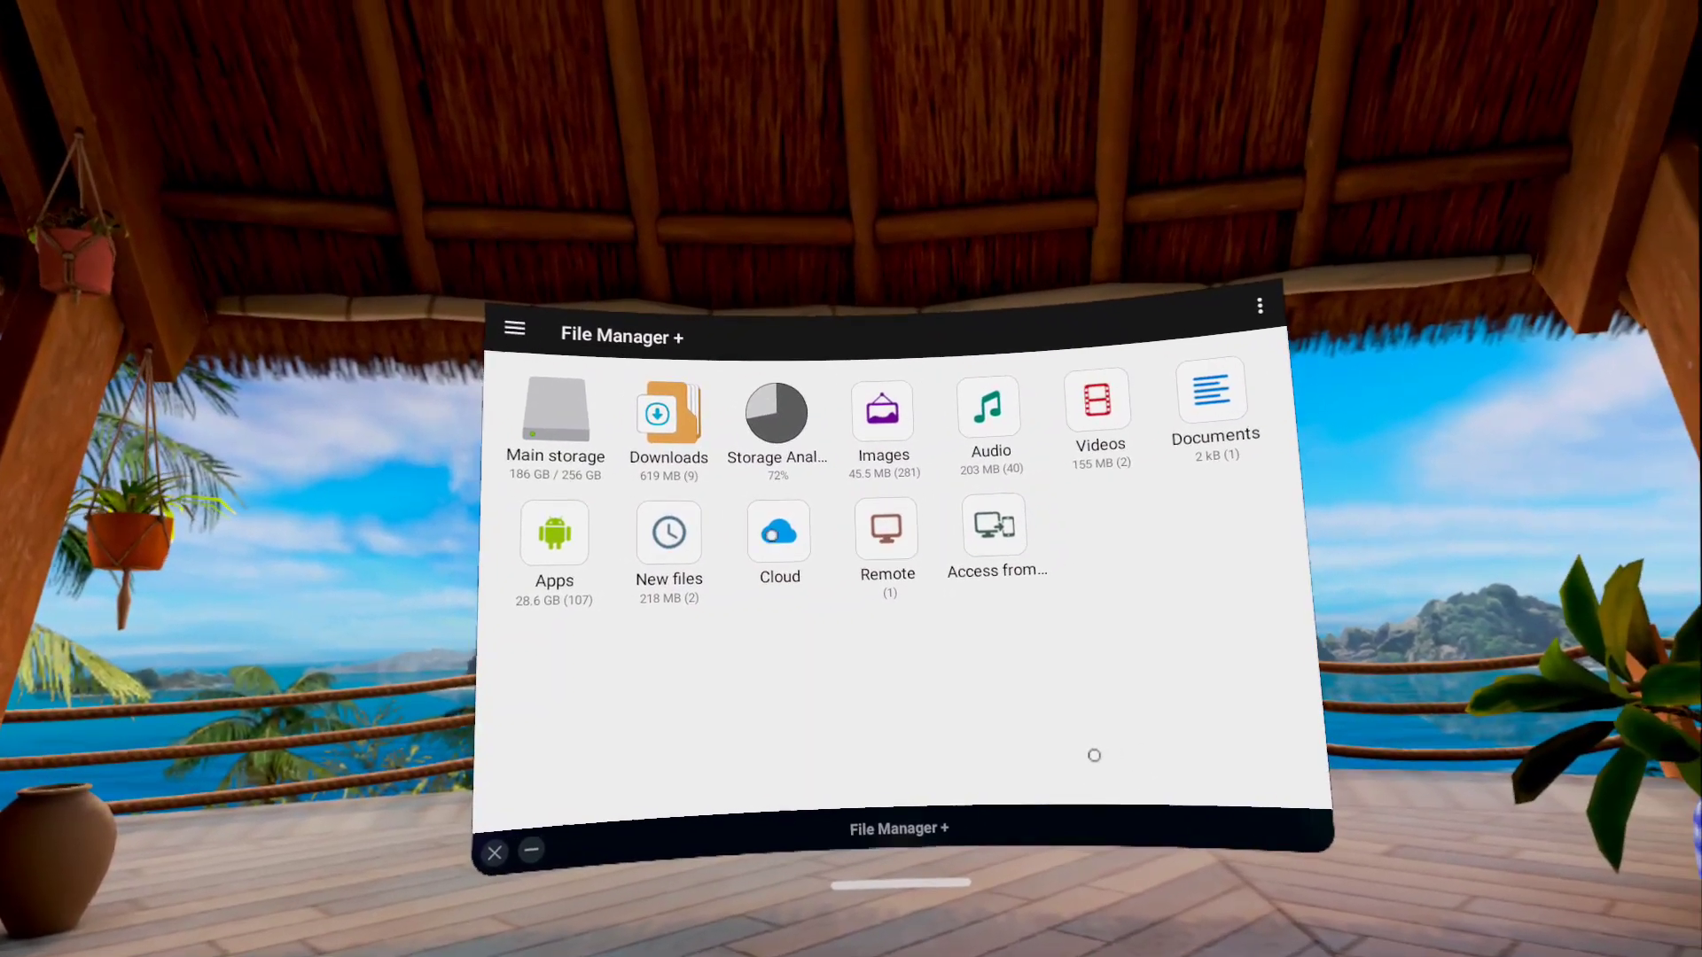
{"action": "left_click", "coordinate": [908, 532]}
{"action": "left_click", "coordinate": [873, 388]}
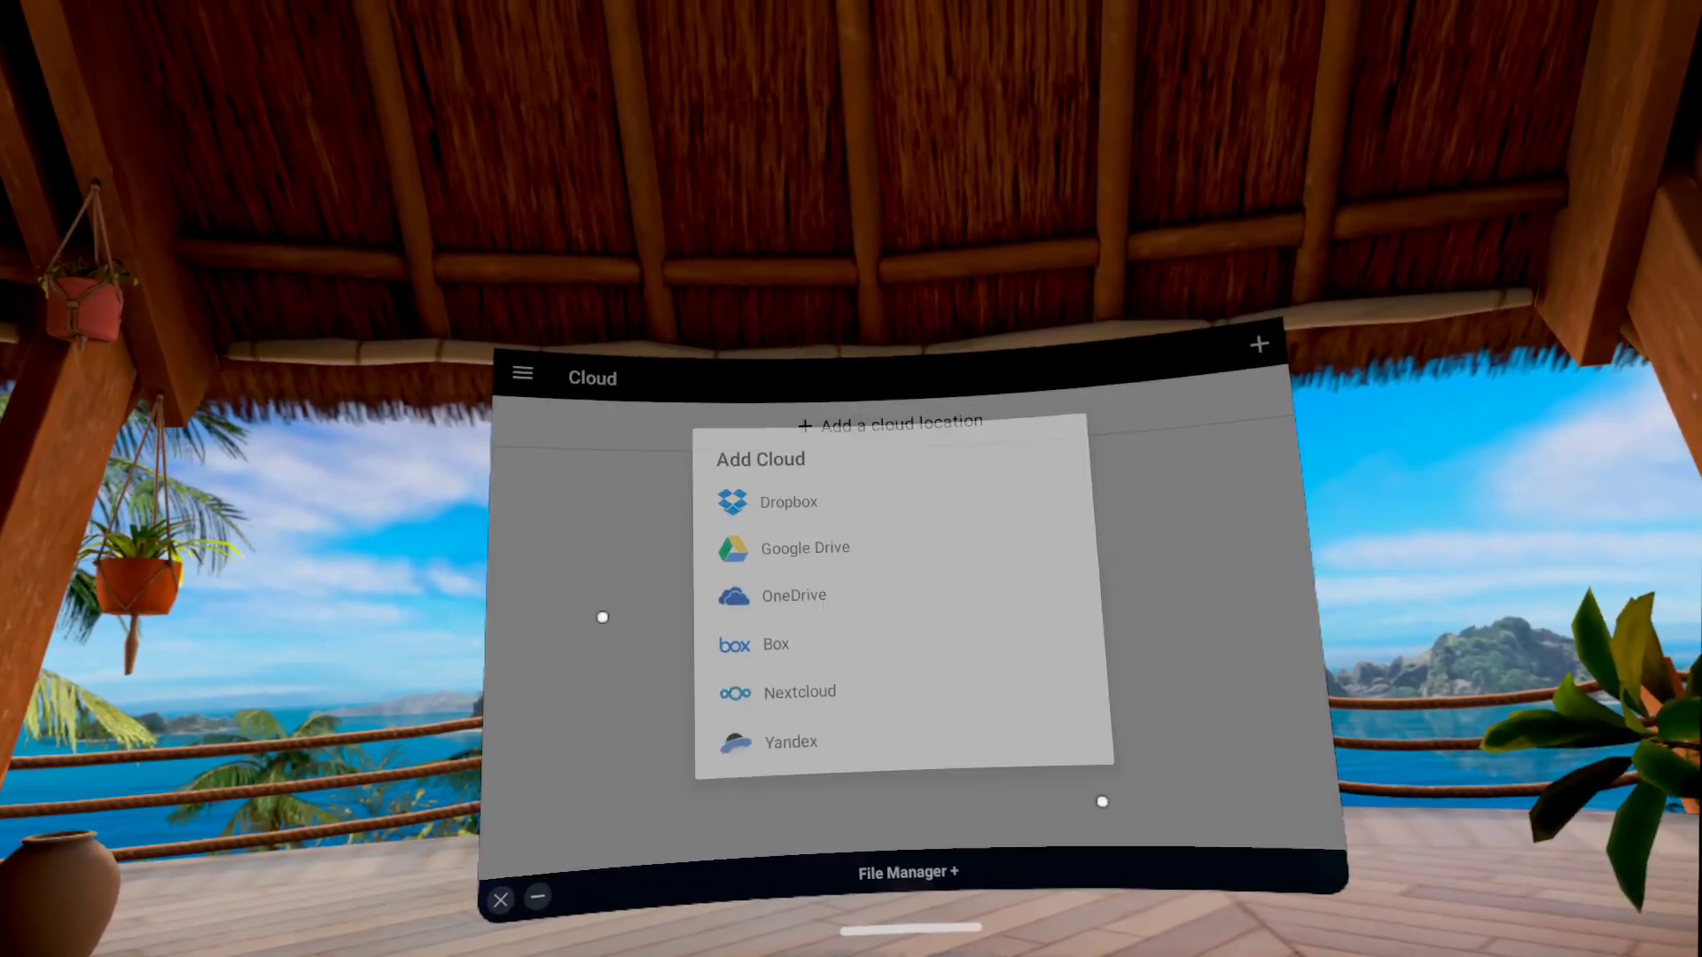
{"action": "left_click", "coordinate": [1111, 762]}
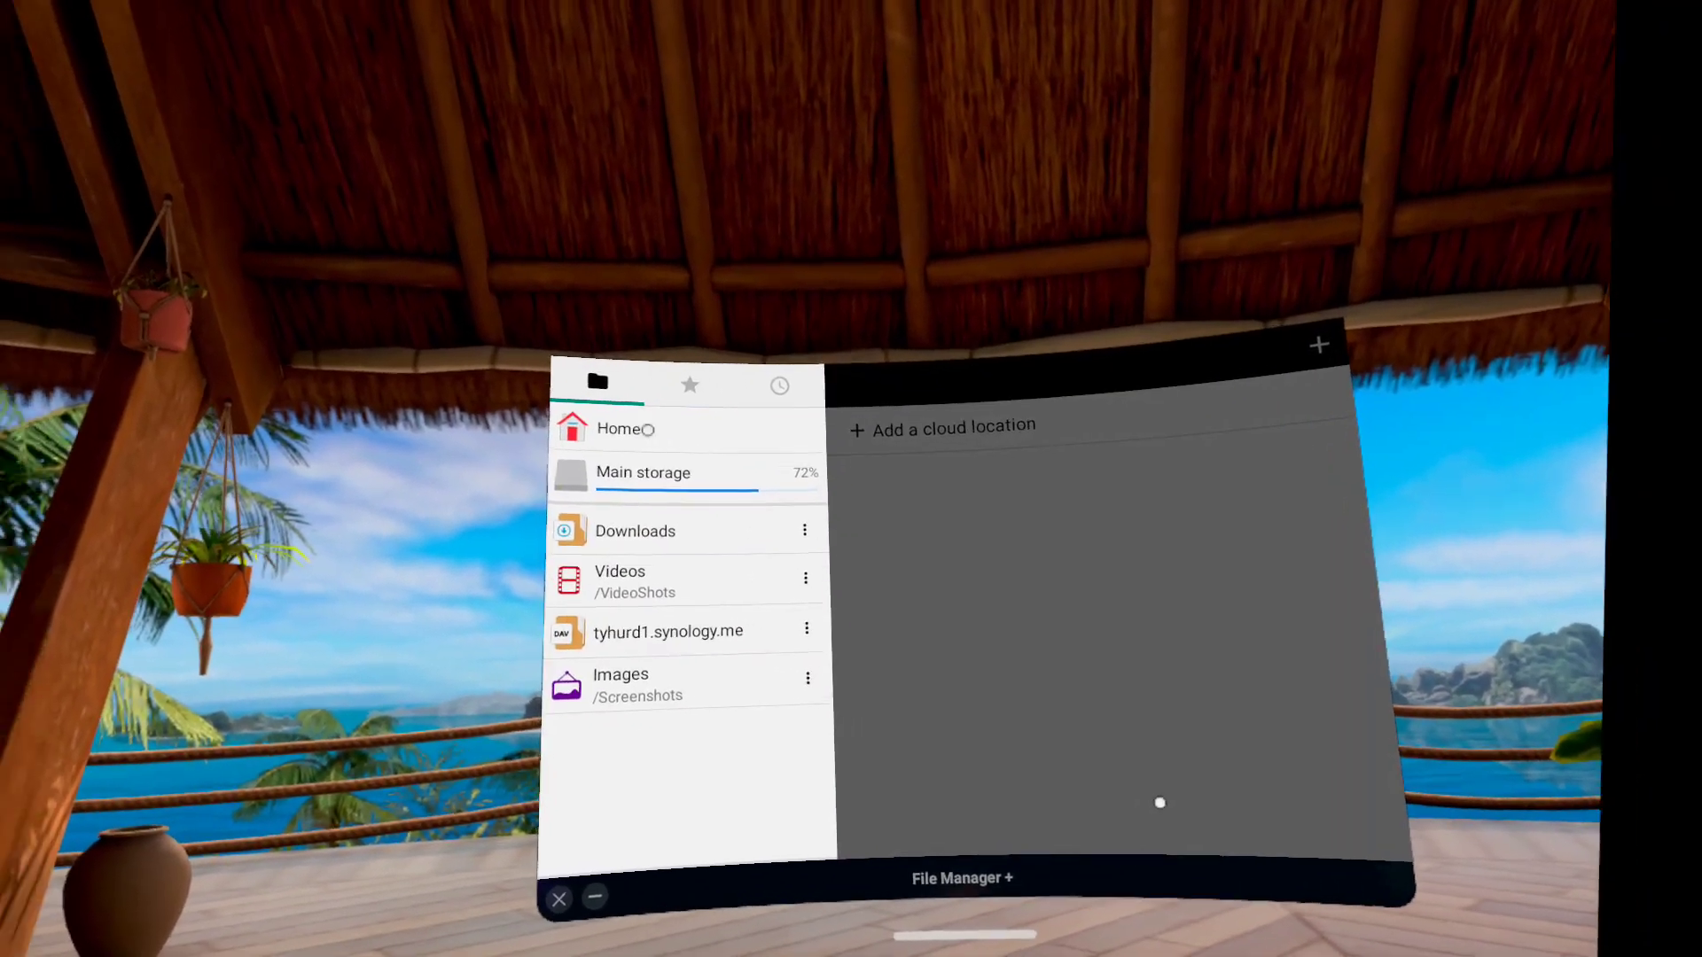
{"action": "left_click", "coordinate": [648, 429]}
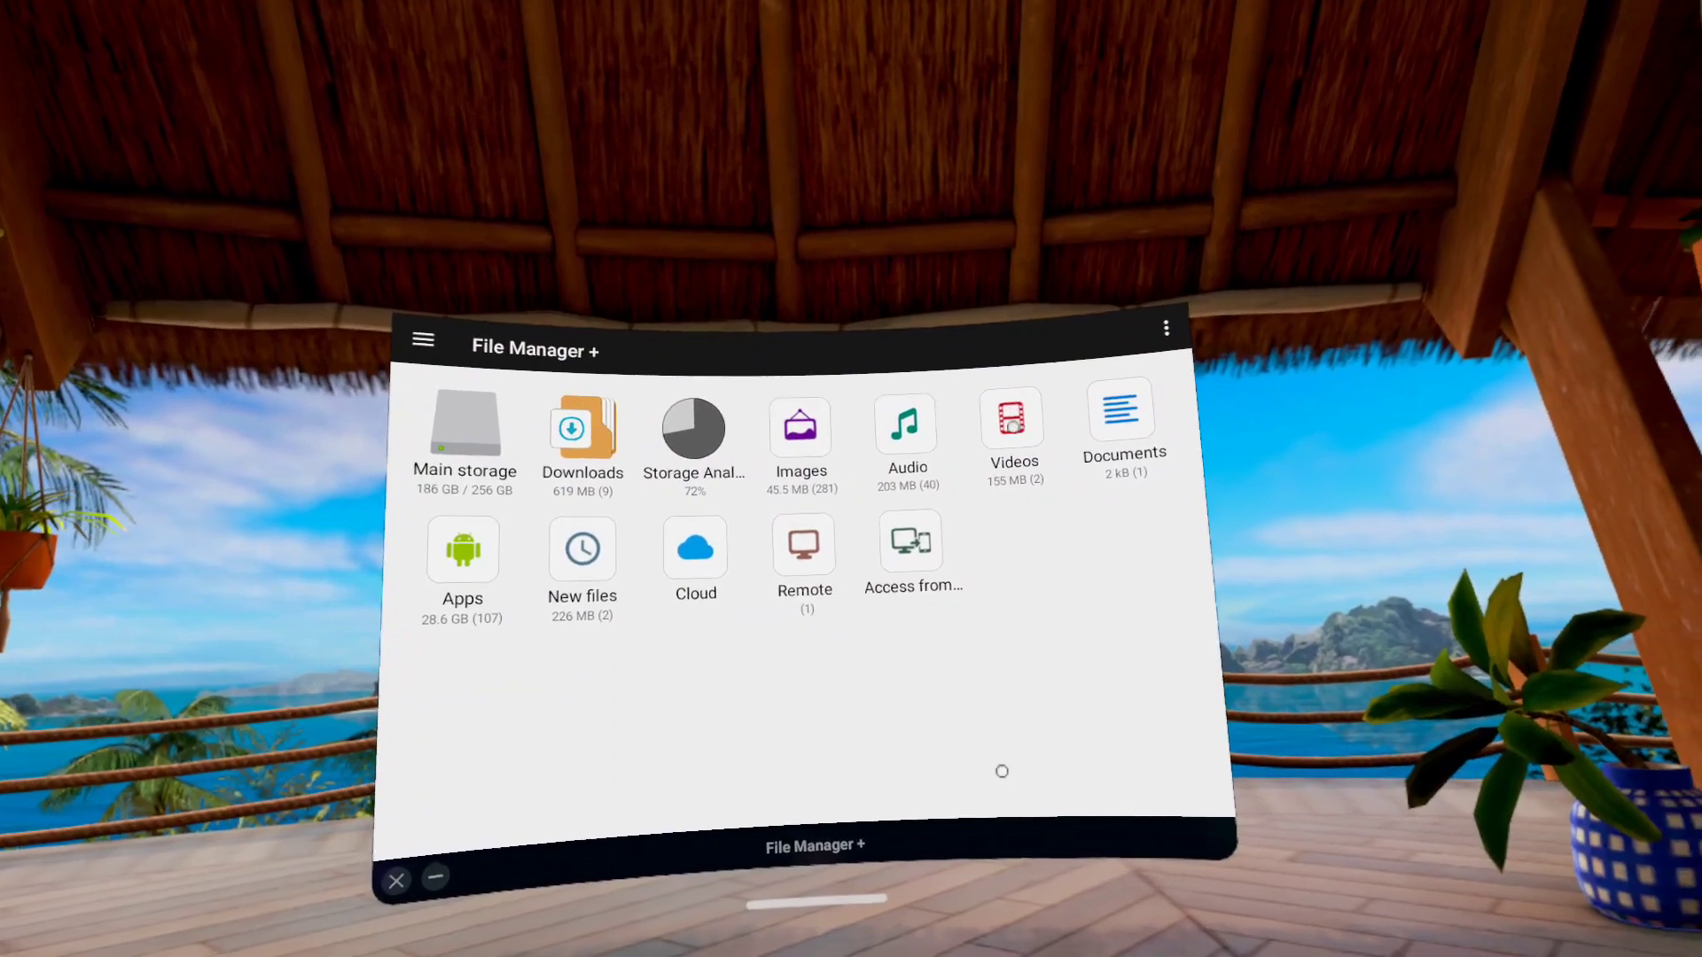
Step: Look through the Videos, Cloud and Remote pages, ending on the home screen
{"action": "left_click", "coordinate": [1001, 434]}
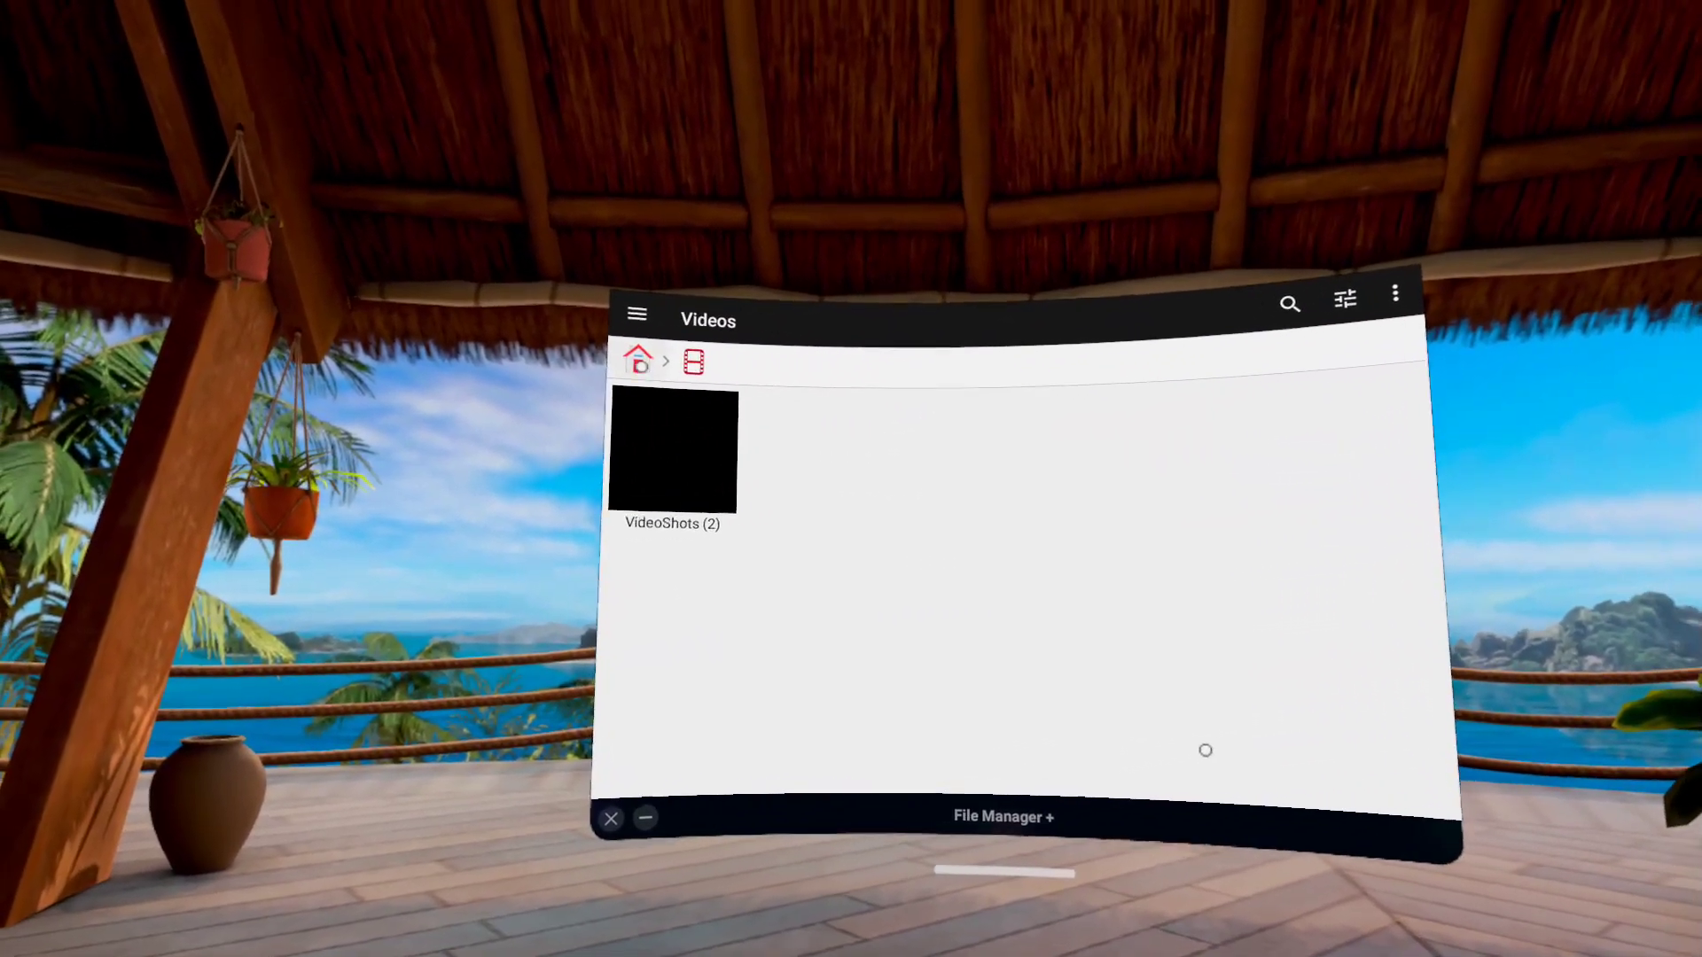
{"action": "left_click", "coordinate": [638, 361]}
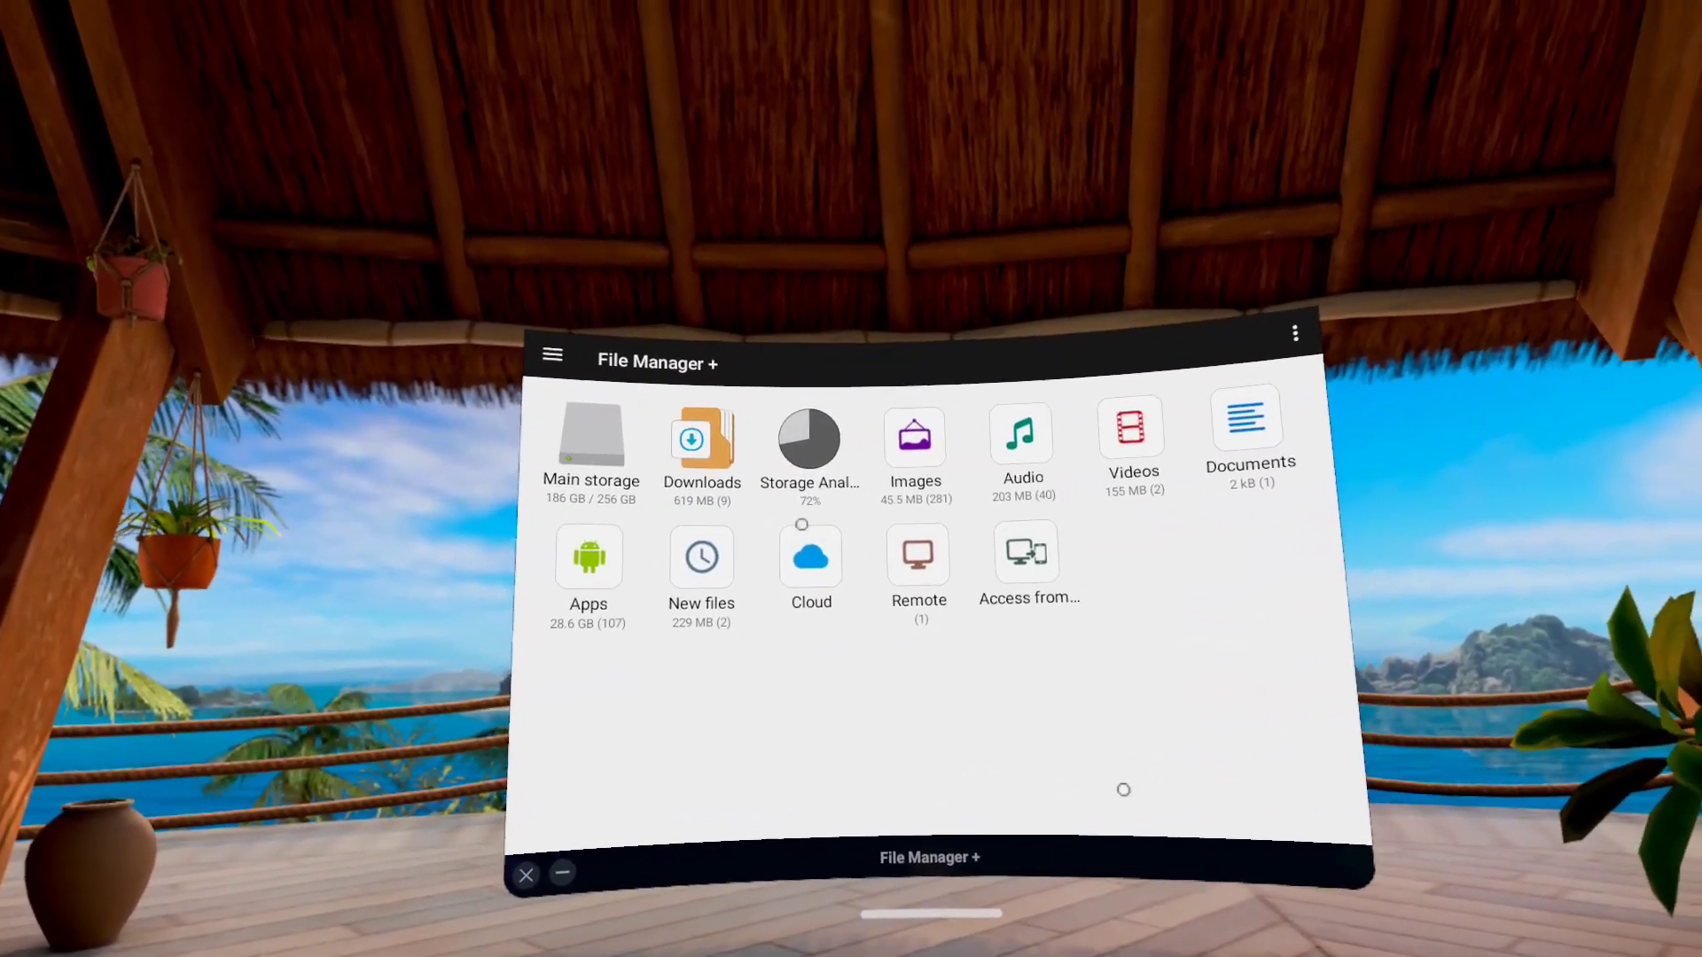
{"action": "left_click", "coordinate": [801, 576]}
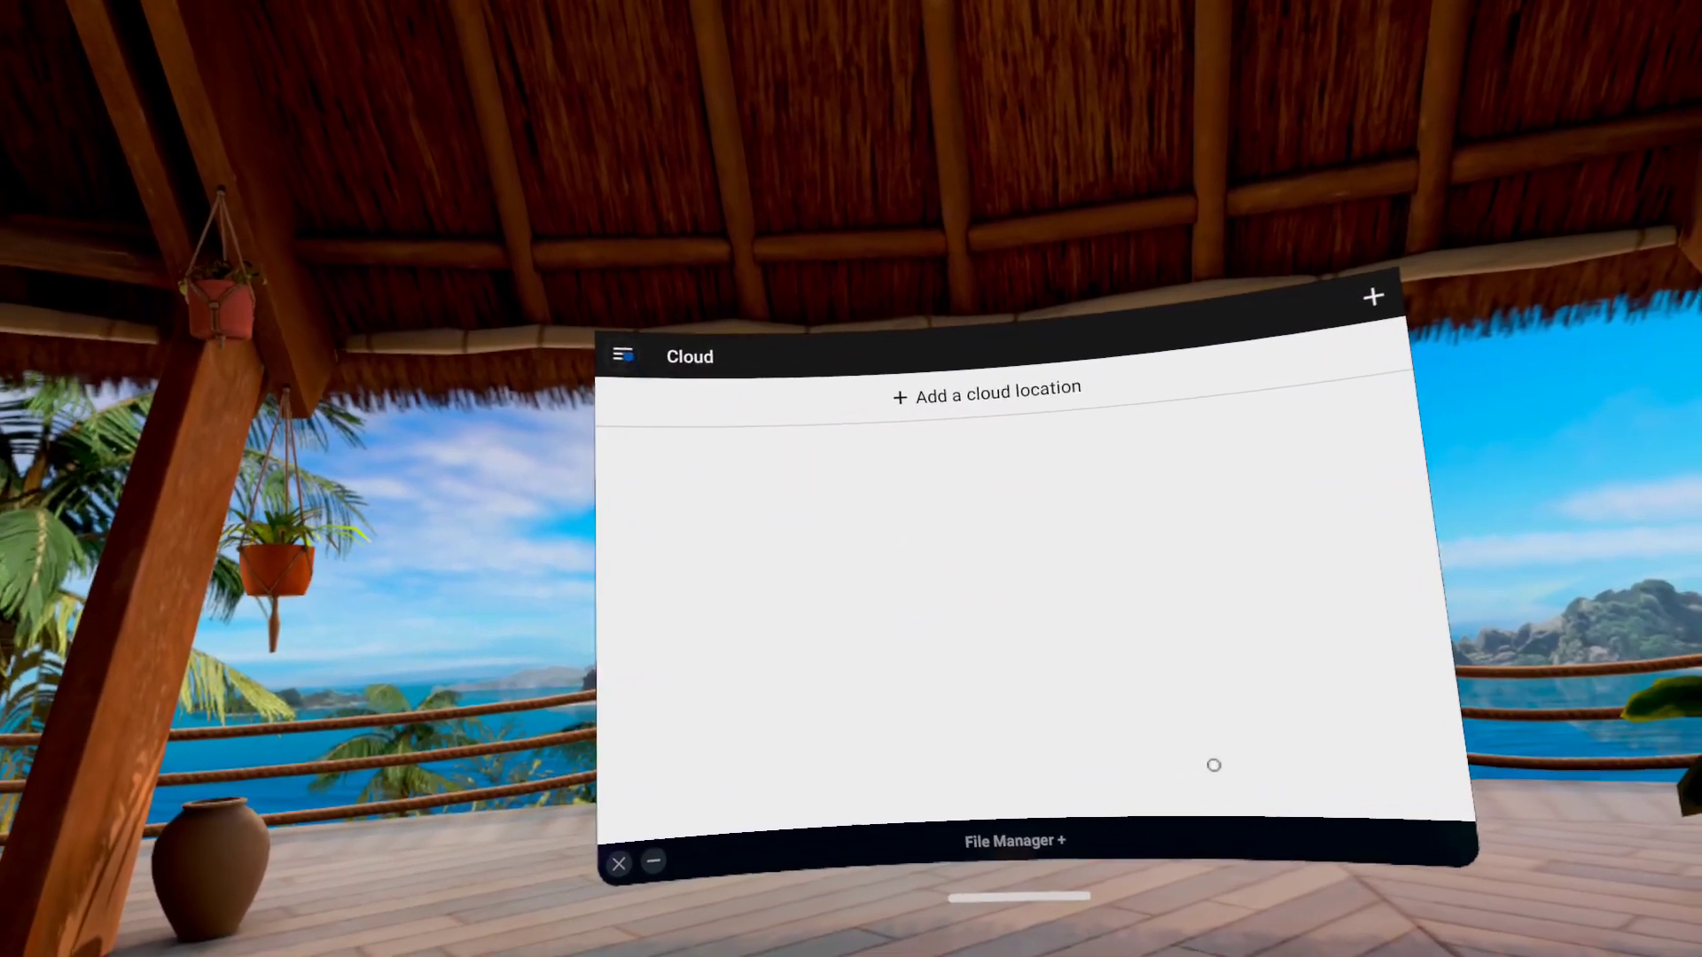
{"action": "left_click", "coordinate": [623, 355]}
{"action": "left_click", "coordinate": [726, 389]}
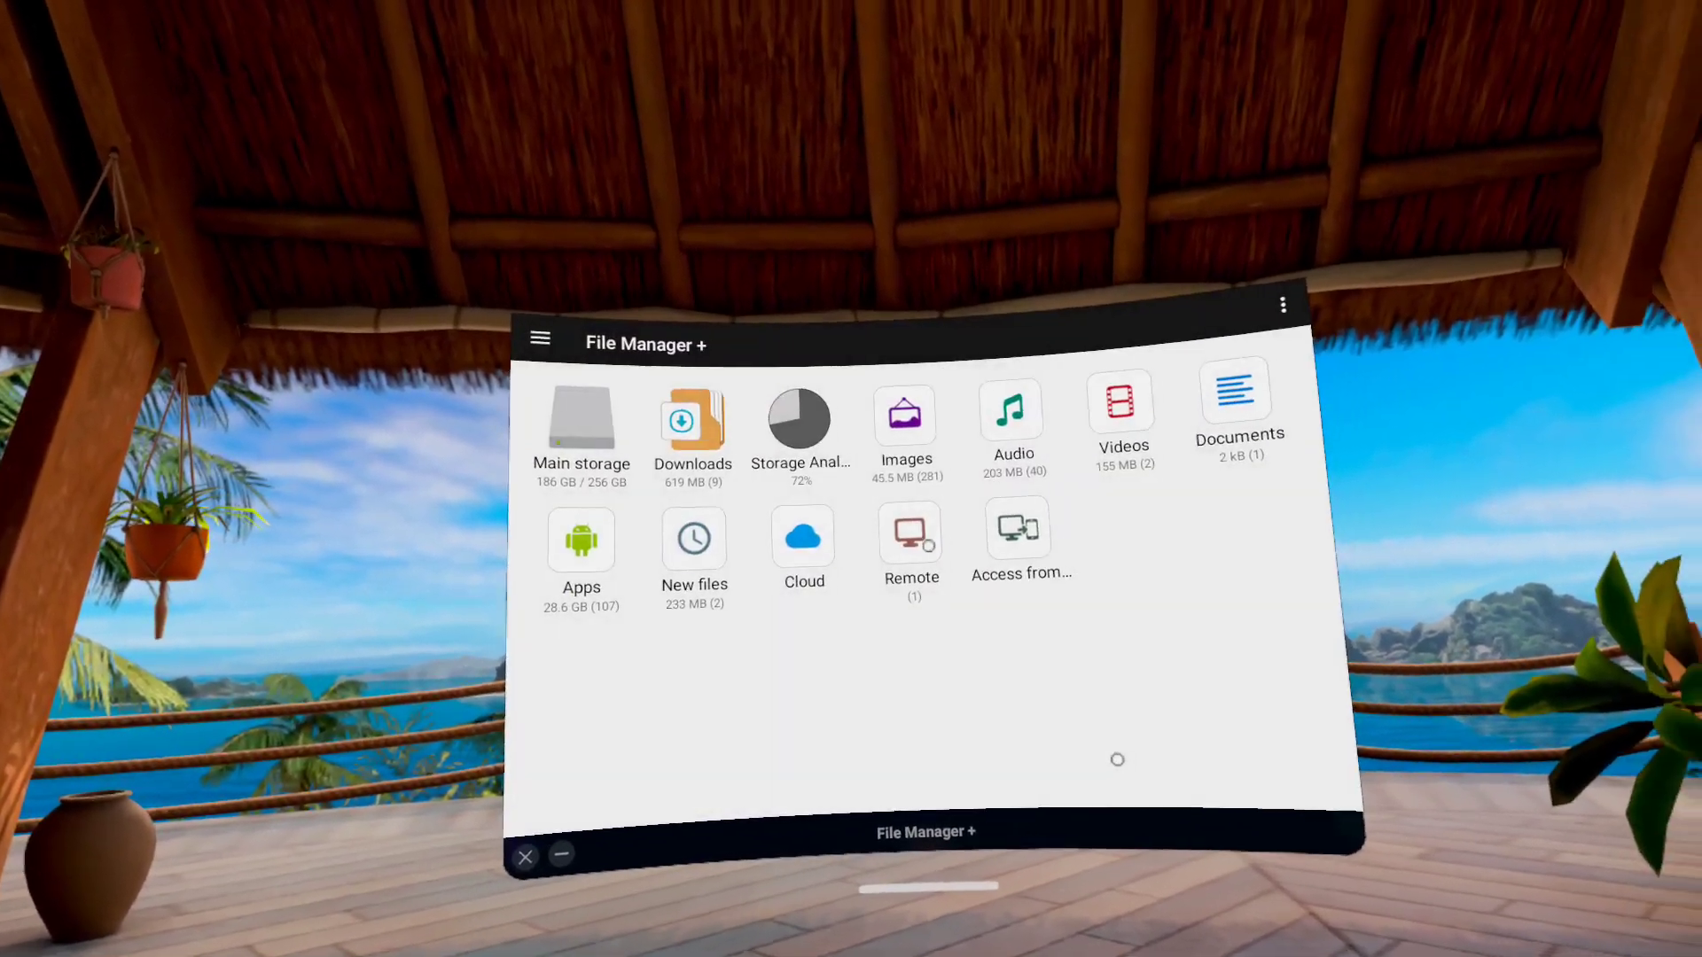
{"action": "left_click", "coordinate": [908, 536]}
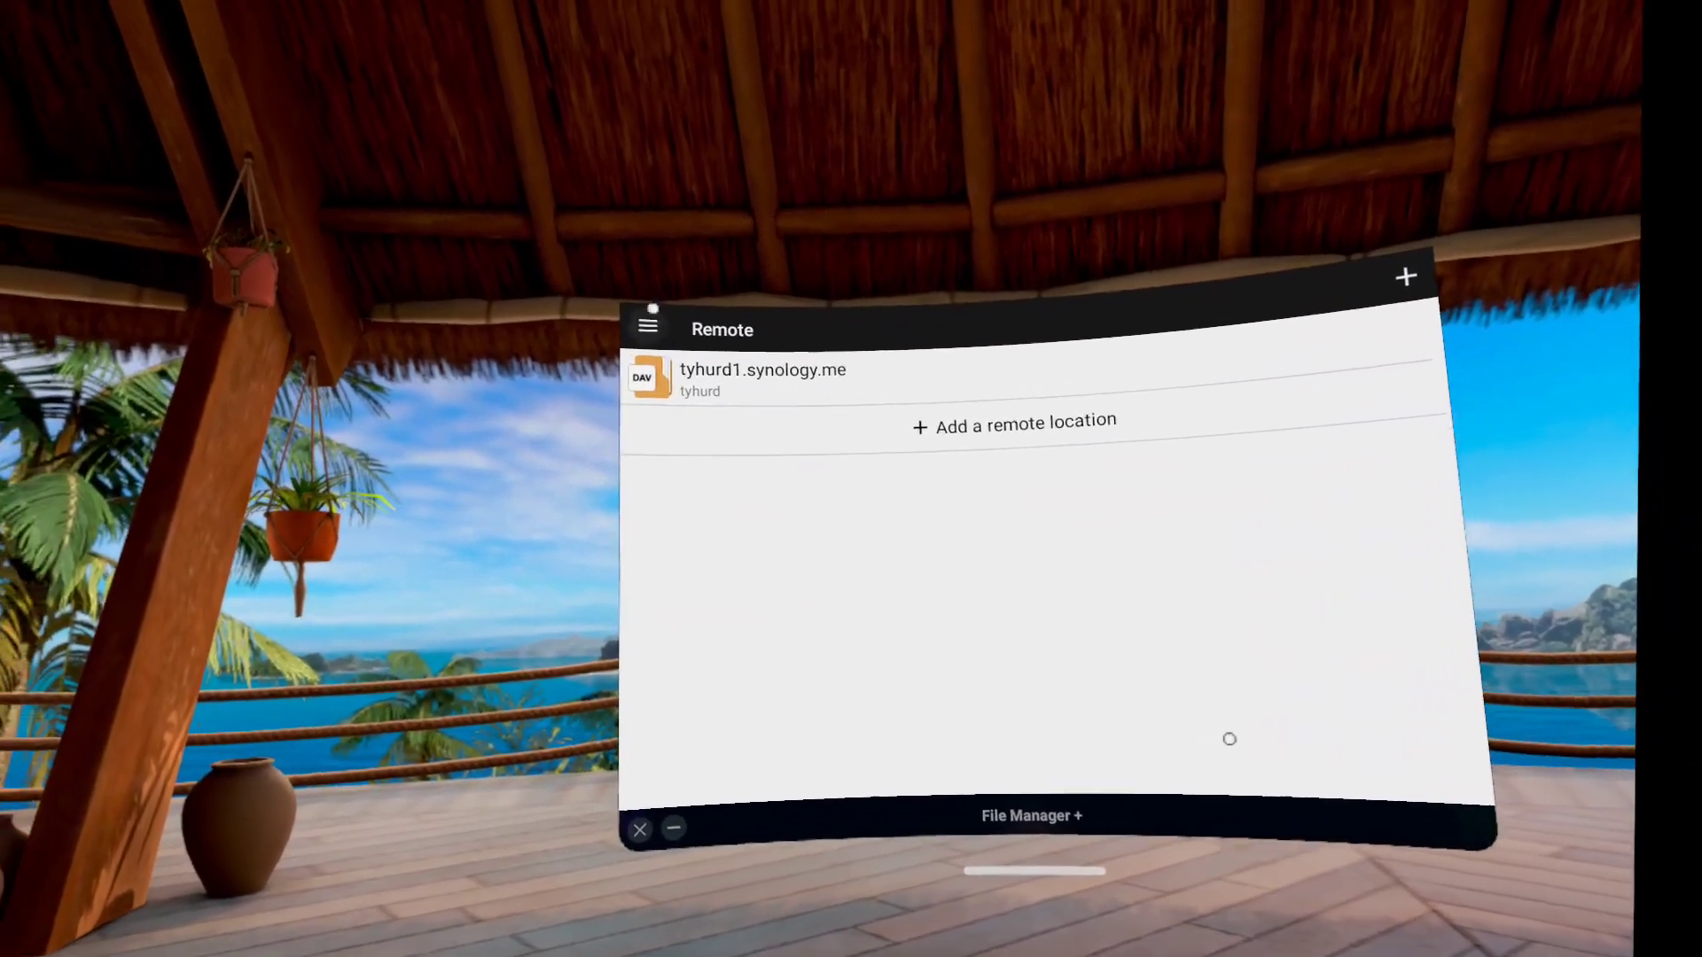
{"action": "left_click", "coordinate": [667, 328]}
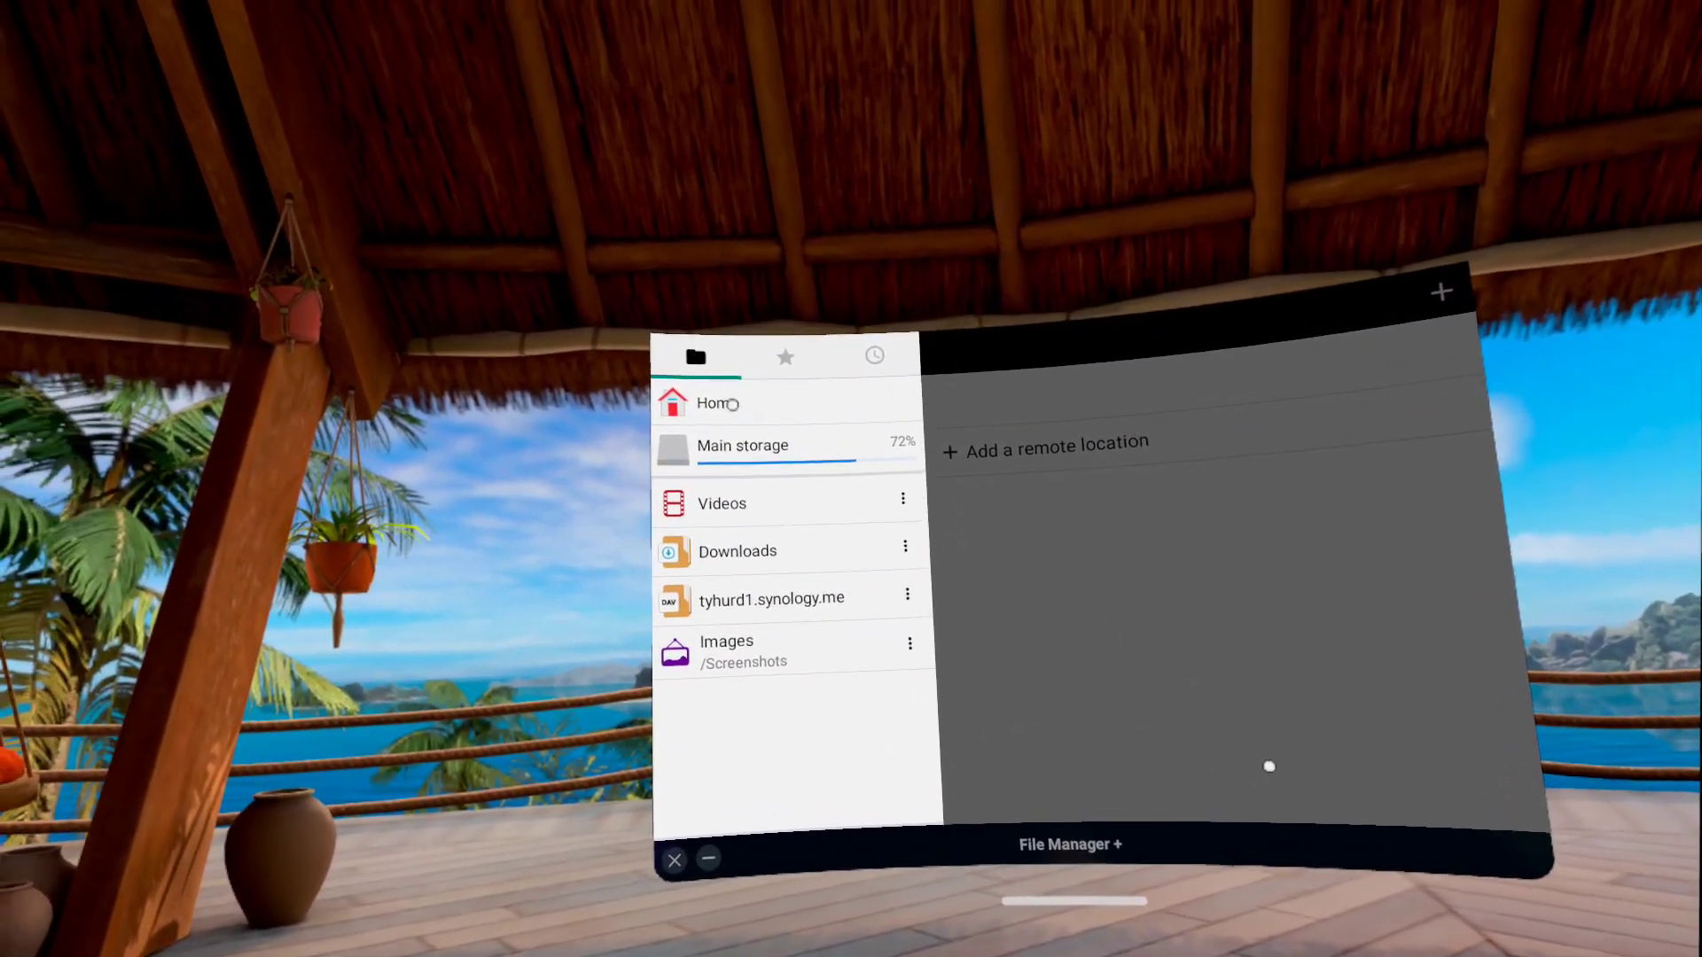
{"action": "left_click", "coordinate": [615, 356]}
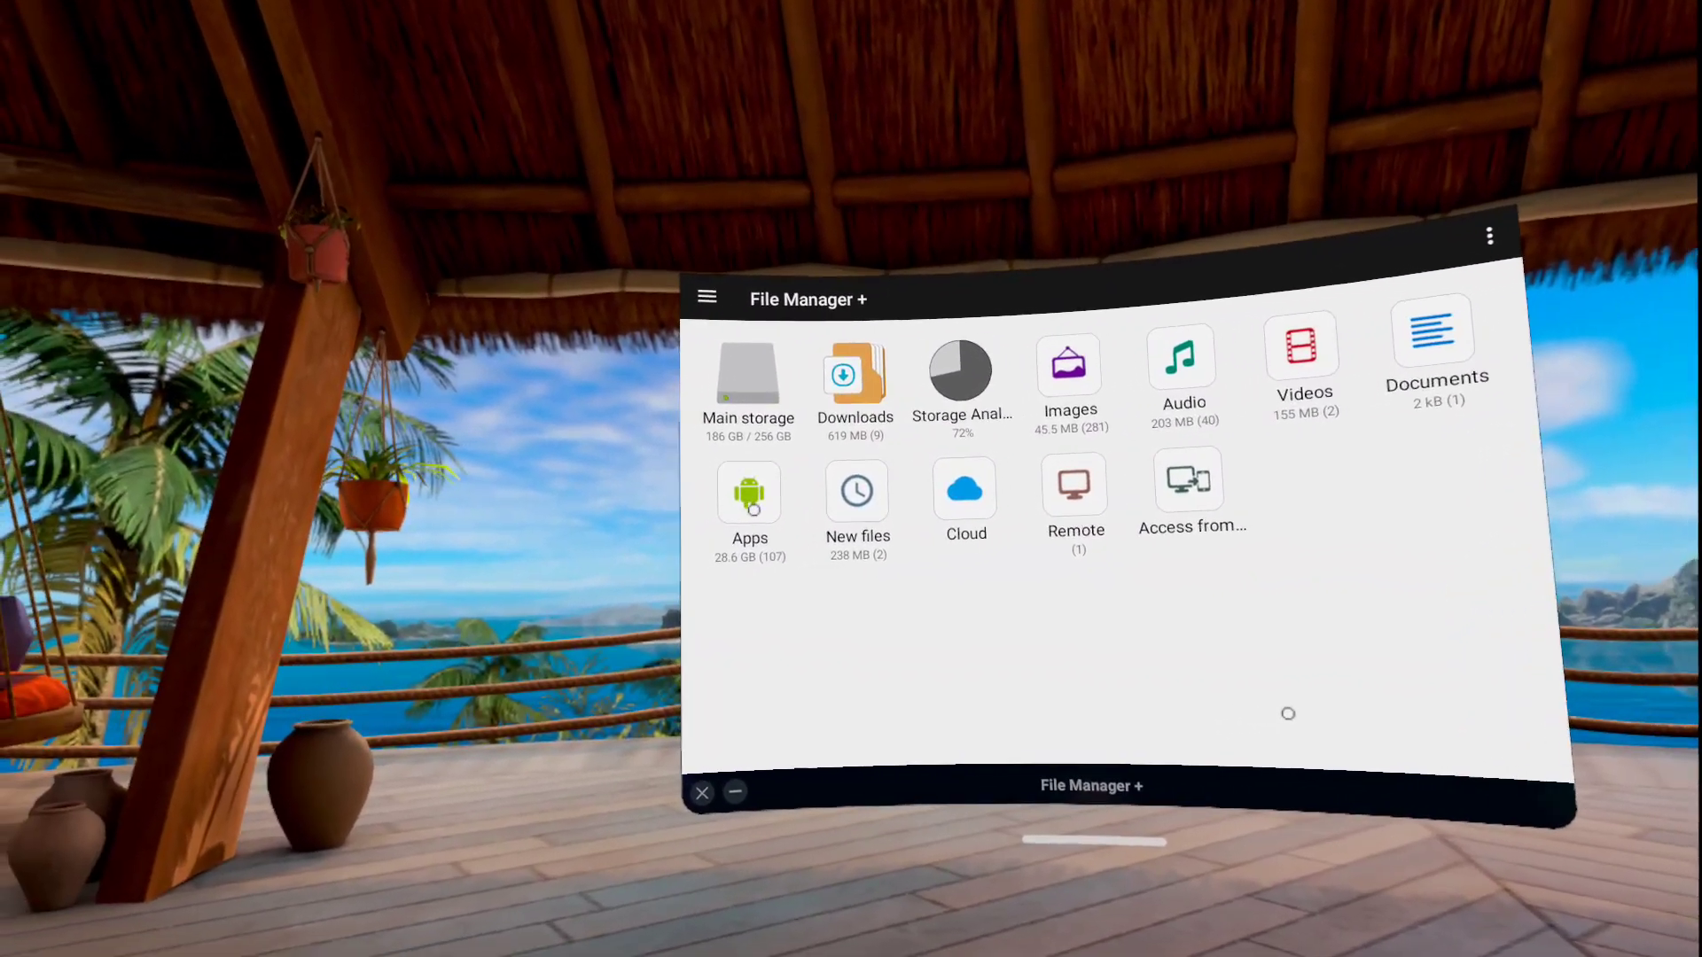
Step: Show all installed apps, including system apps, and scroll down to Oculus OS Updater
{"action": "left_click", "coordinate": [753, 509]}
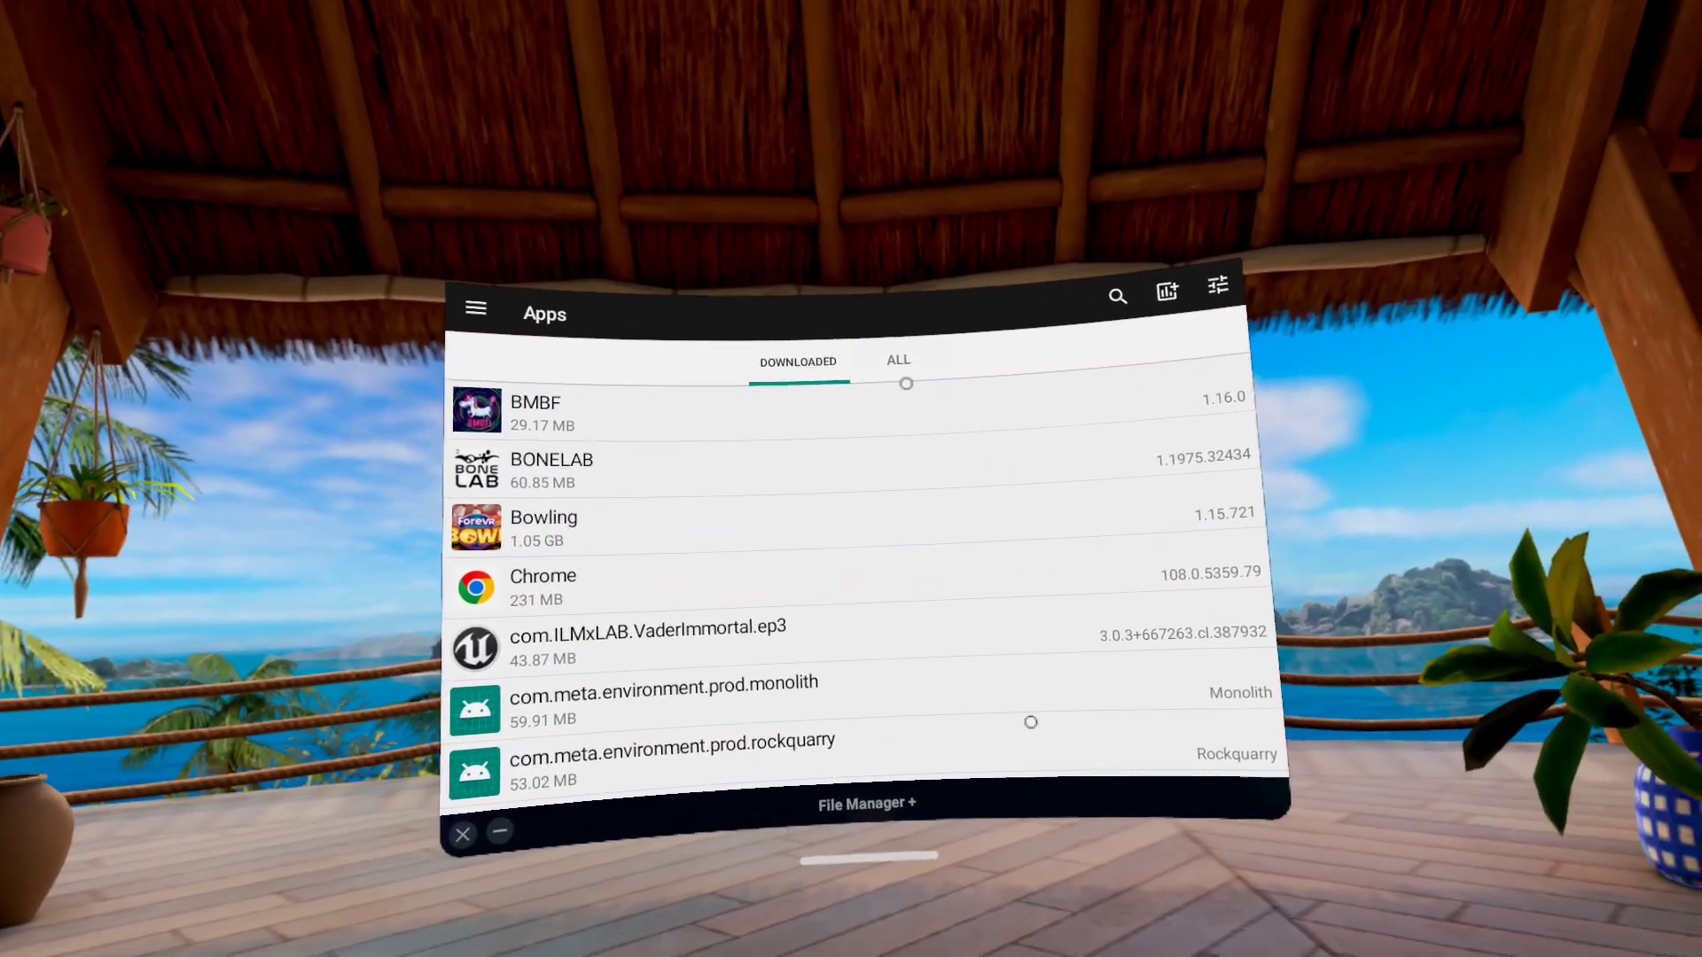
{"action": "left_click", "coordinate": [904, 376]}
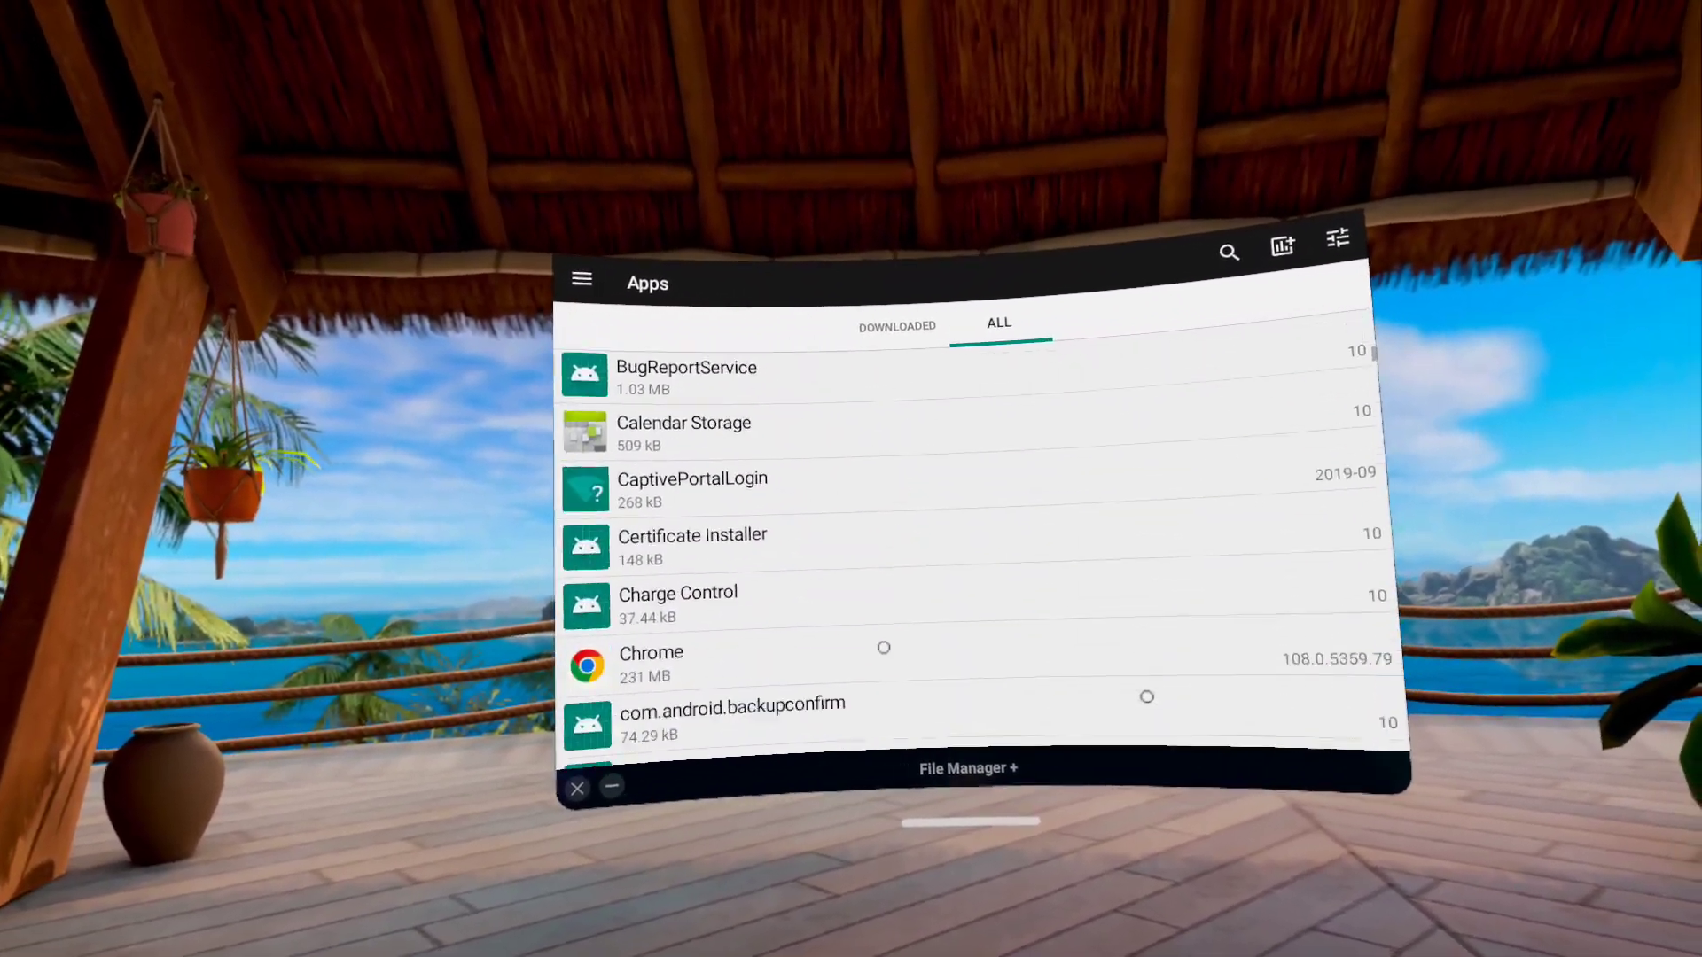
{"action": "scroll", "coordinate": [883, 641], "scroll_direction": "down", "scroll_amount": 5}
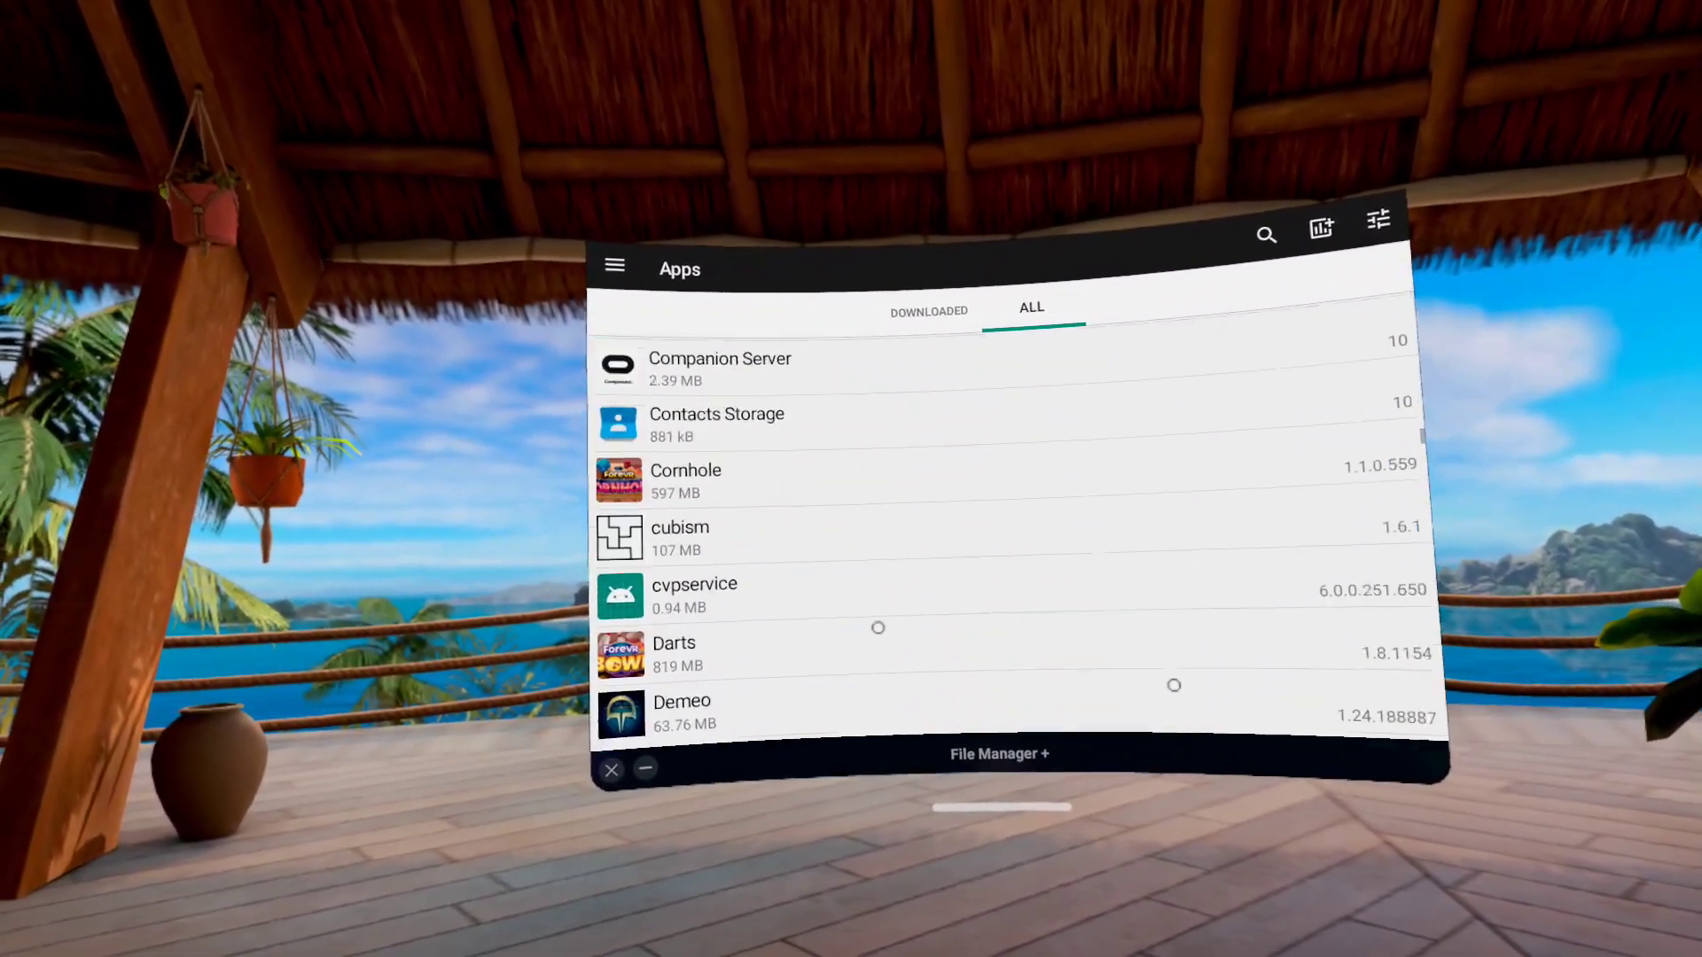
{"action": "scroll", "coordinate": [876, 630], "scroll_direction": "down", "scroll_amount": 15}
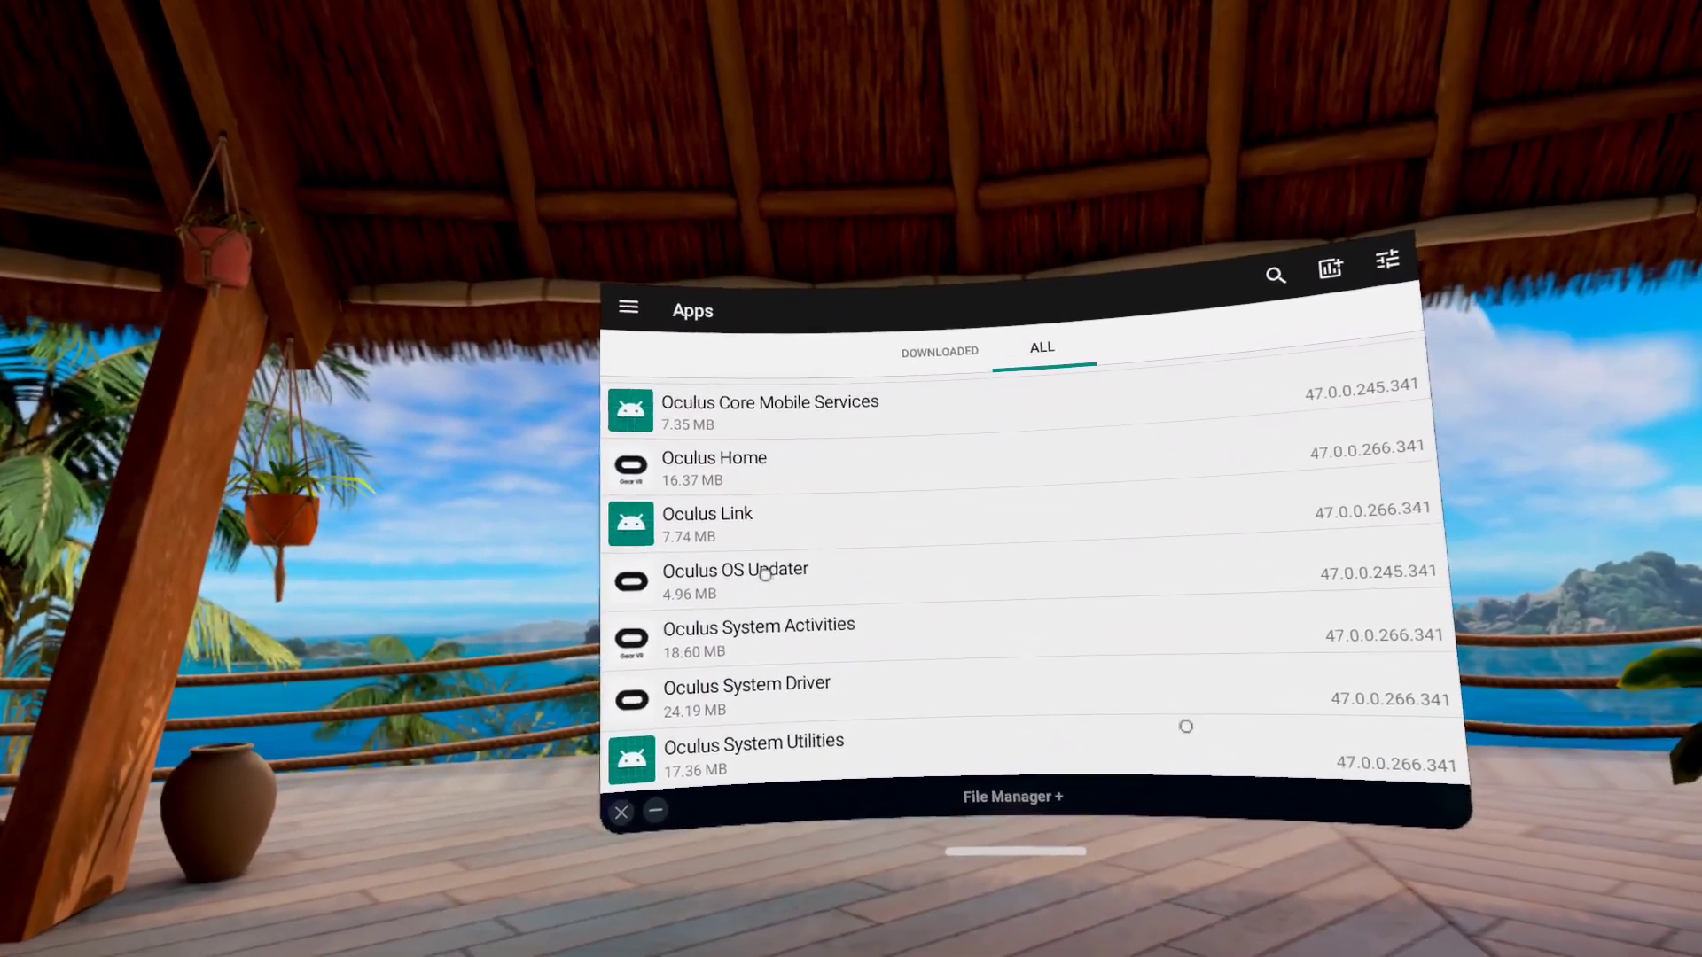
Step: Disable Oculus OS Updater from its App info page, then close App info
{"action": "left_click", "coordinate": [763, 549]}
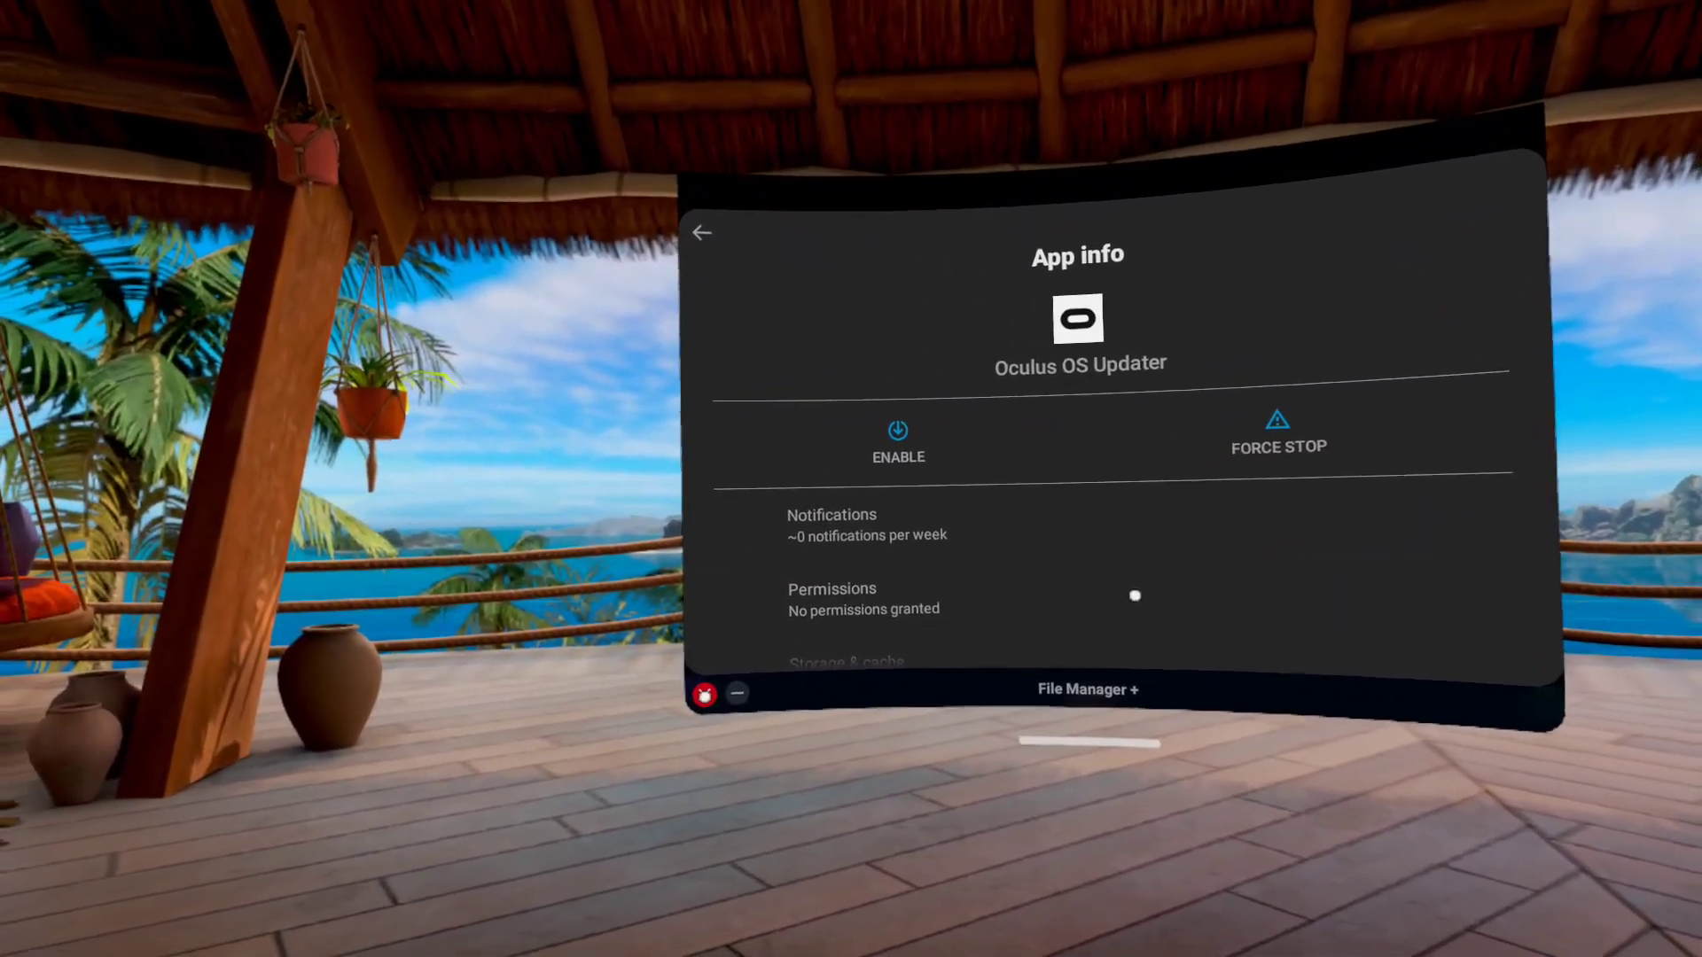
{"action": "left_click", "coordinate": [705, 694]}
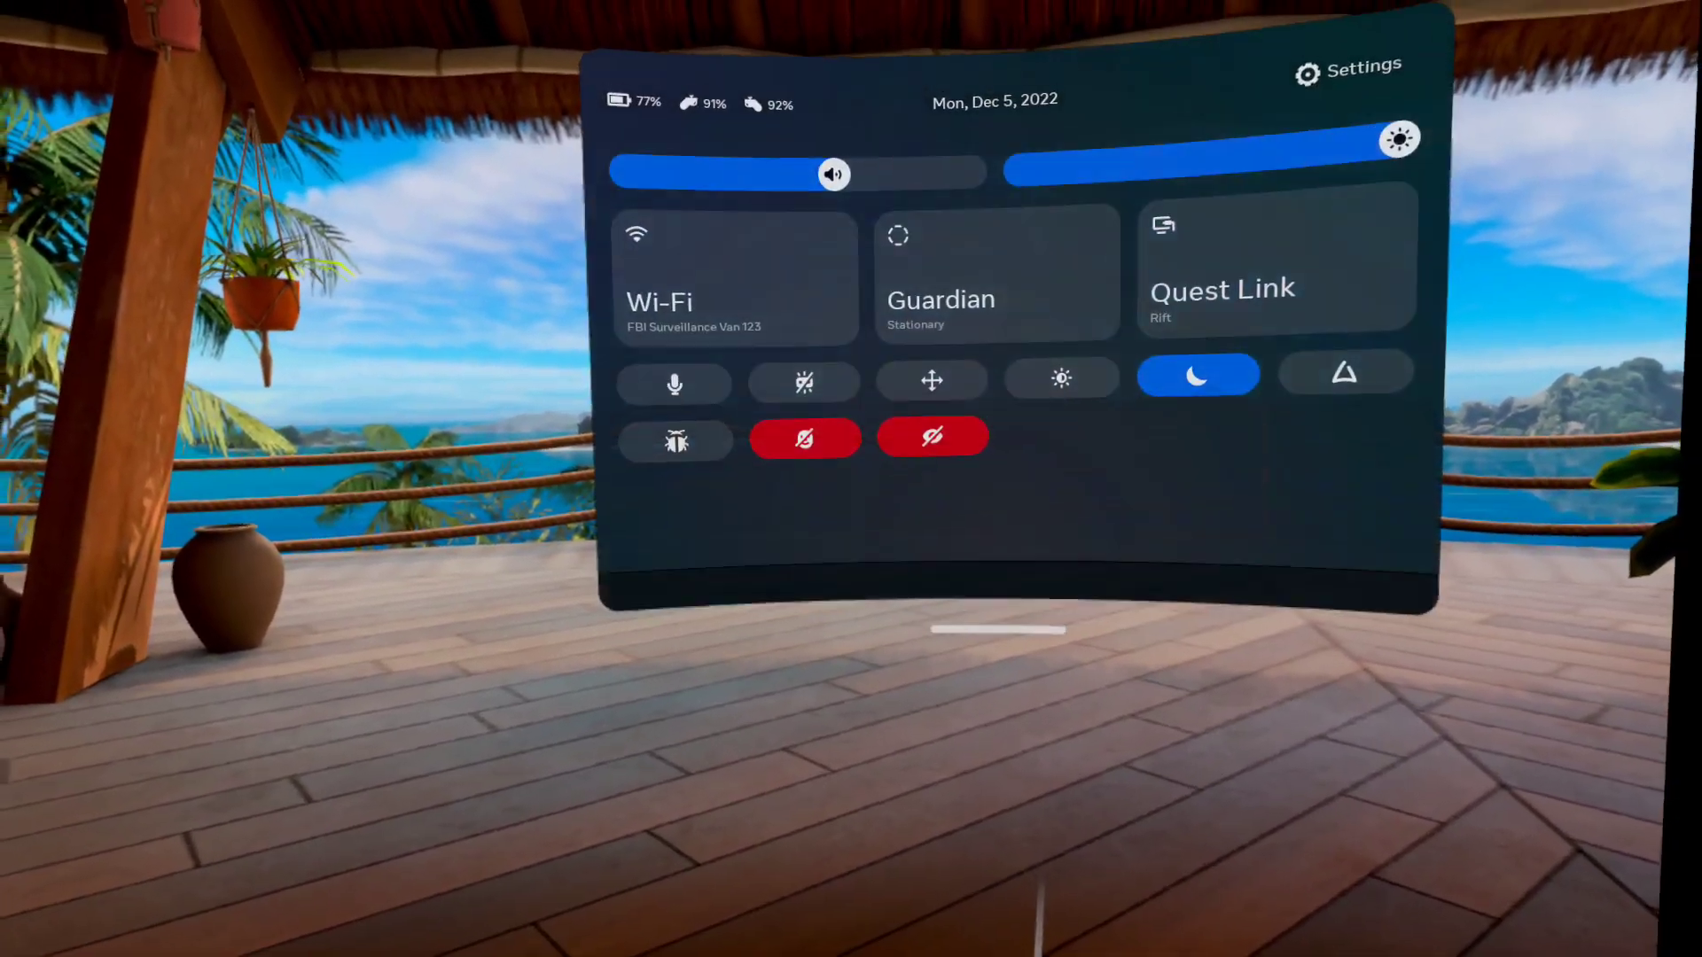
Step: Open the full headset Settings from quick settings and go to Software Update
{"action": "left_click", "coordinate": [1110, 270]}
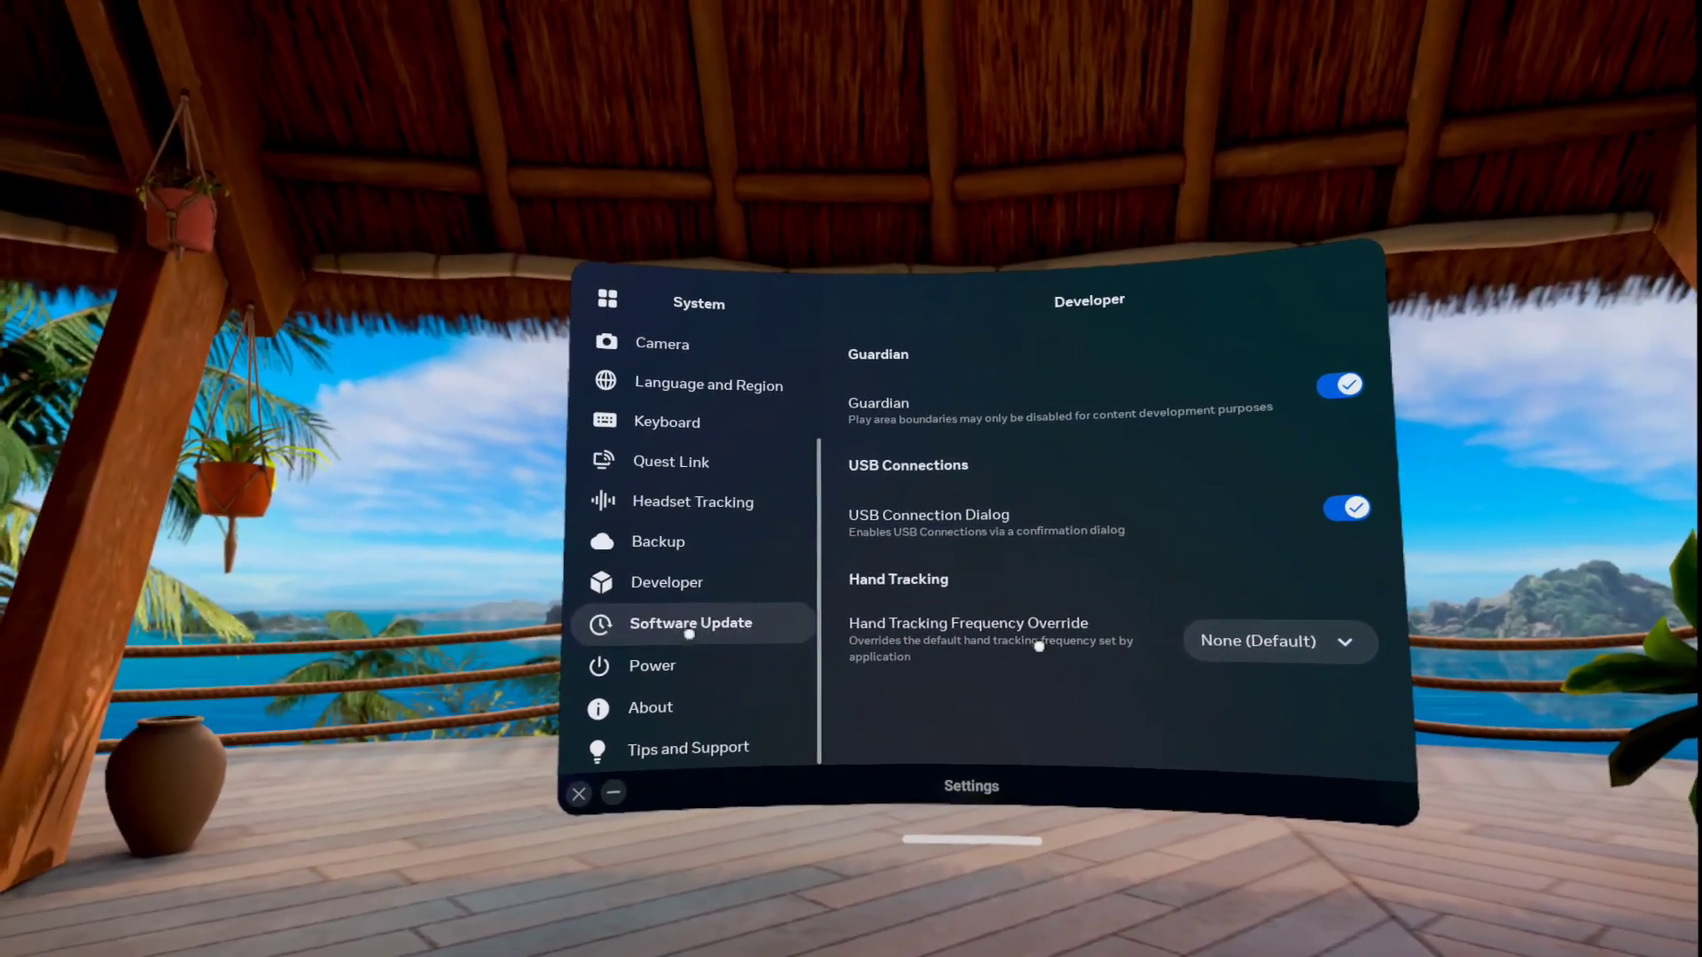
{"action": "left_click", "coordinate": [689, 629]}
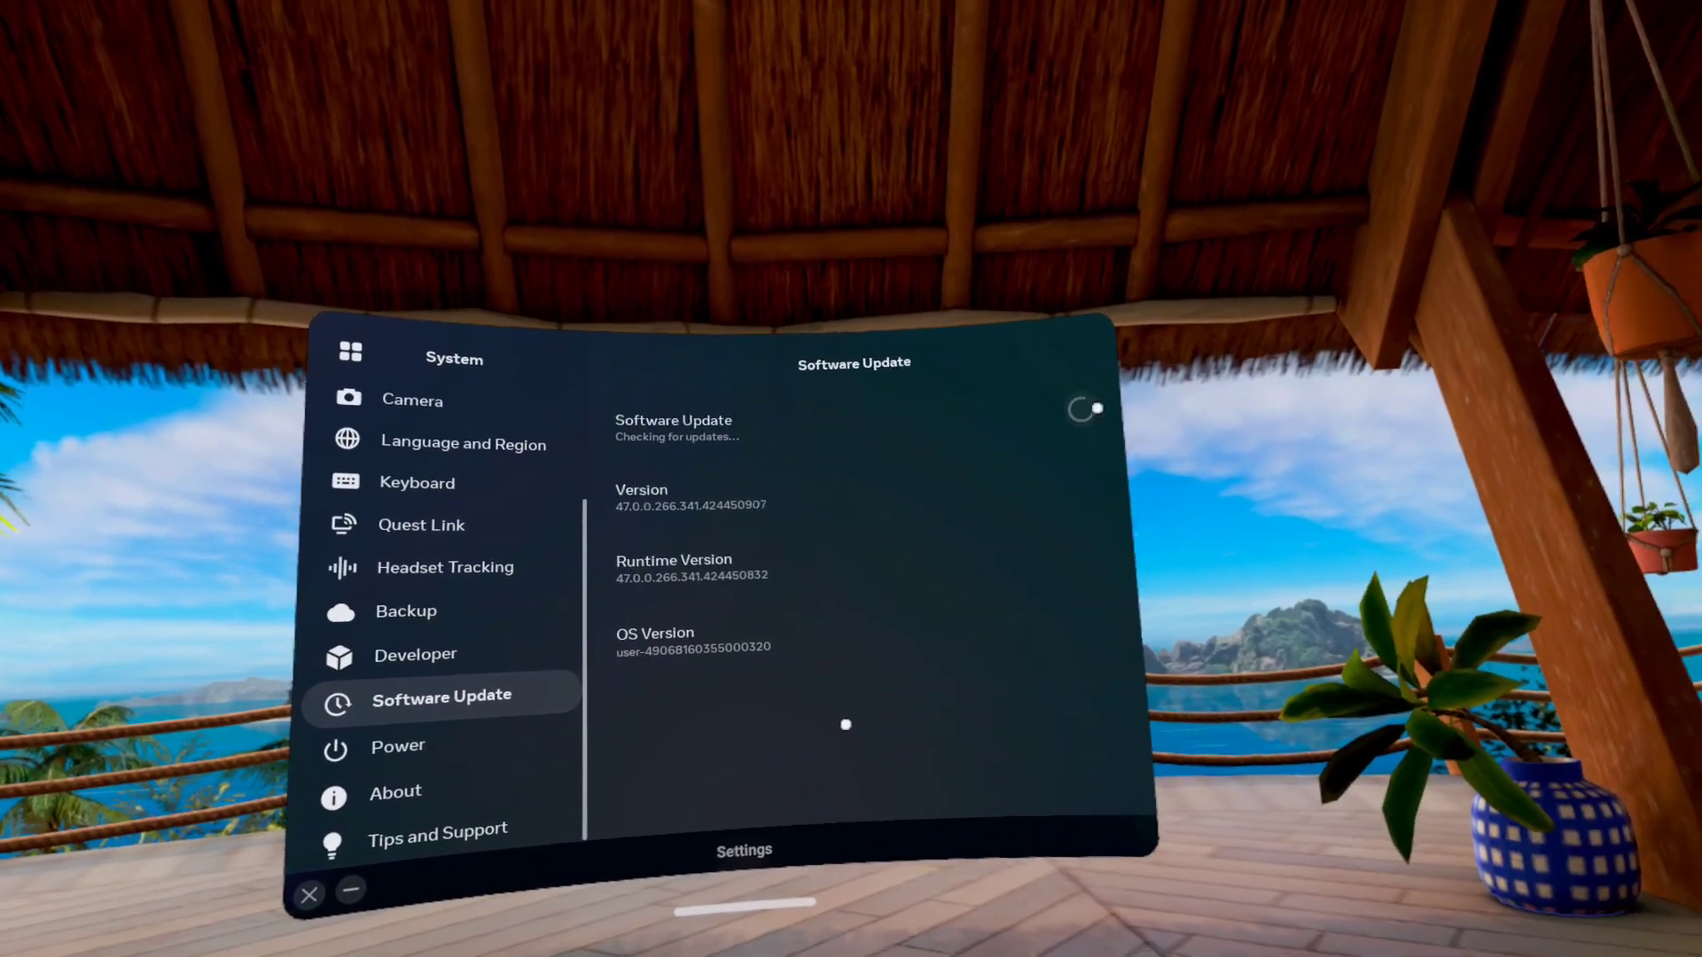